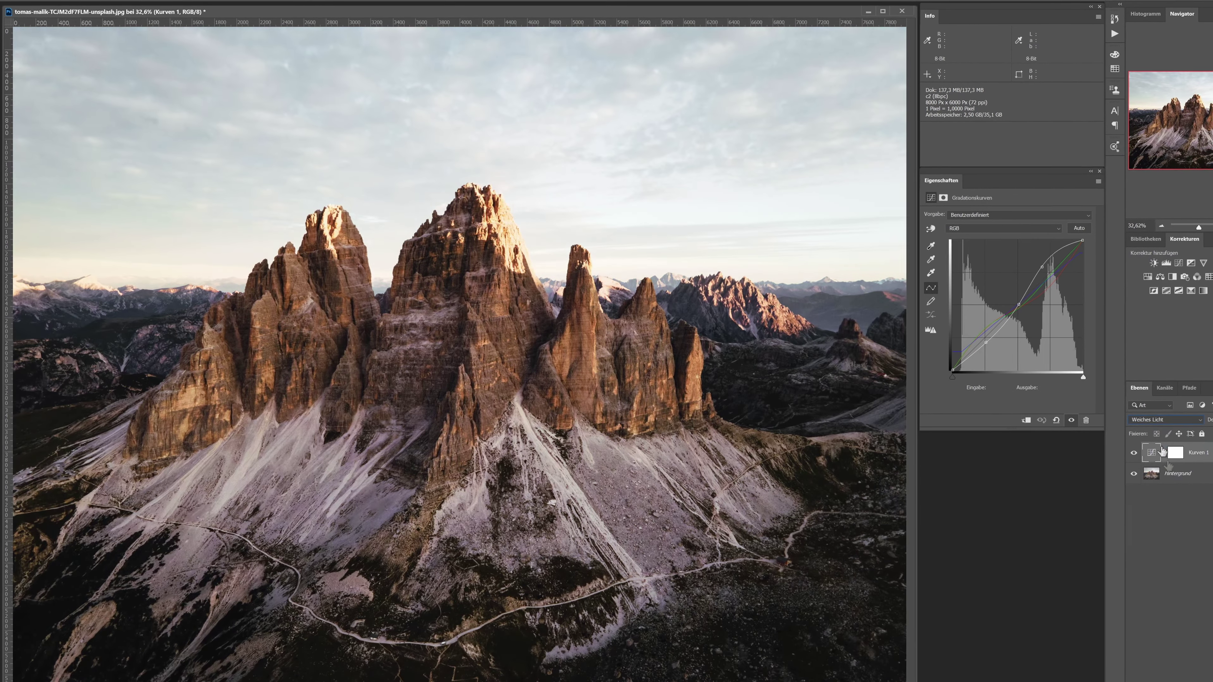
Step: Switch to the cocktails.jpg document instead of the mountain landscape example
click(969, 215)
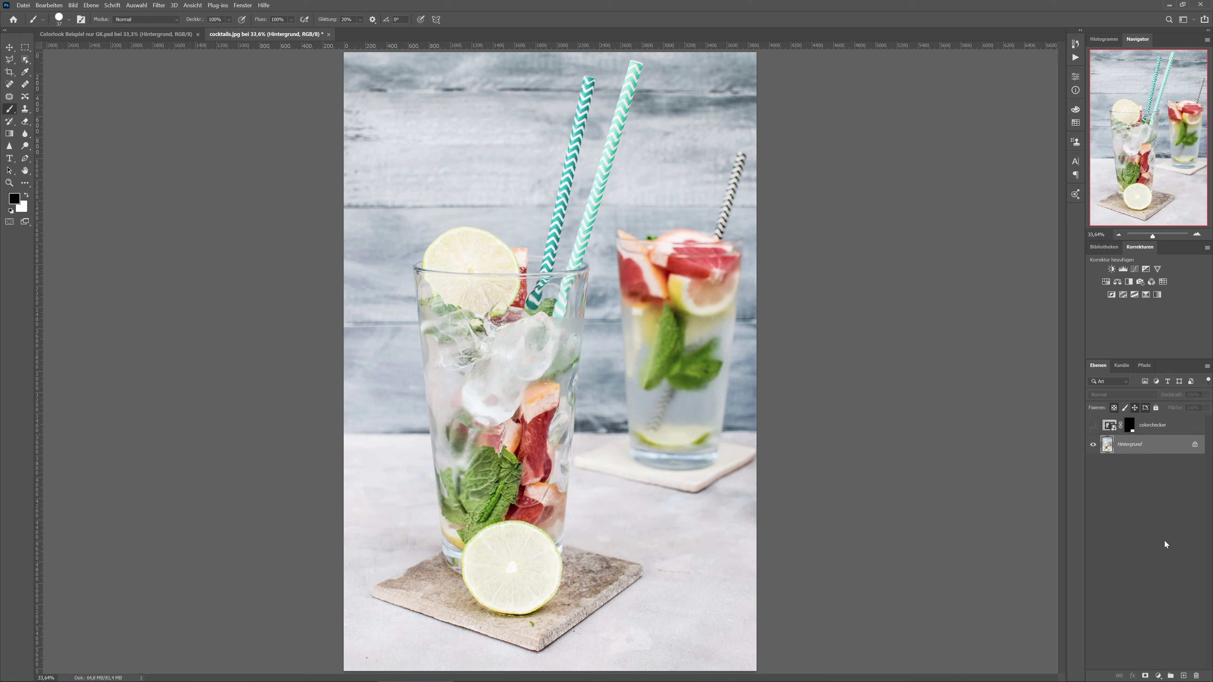
Step: Add a Gradationskurven adjustment layer, Kurven 1, above the cocktail photo's background
click(1158, 676)
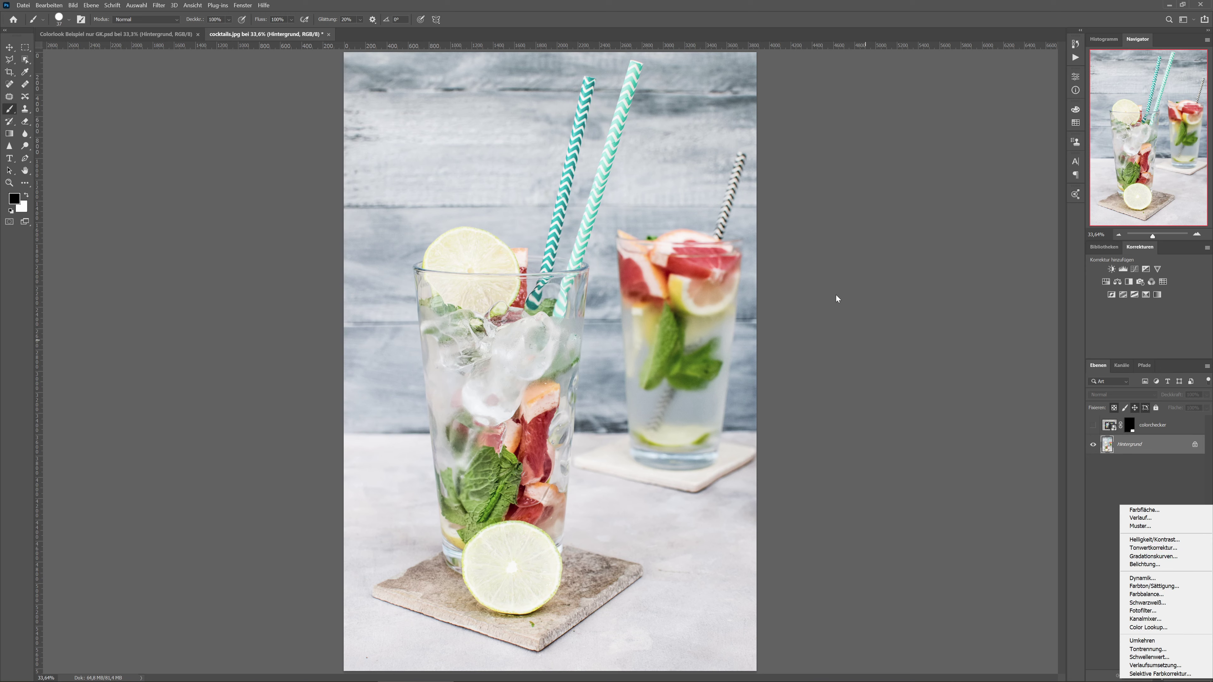
click(73, 6)
mouse_move(90, 27)
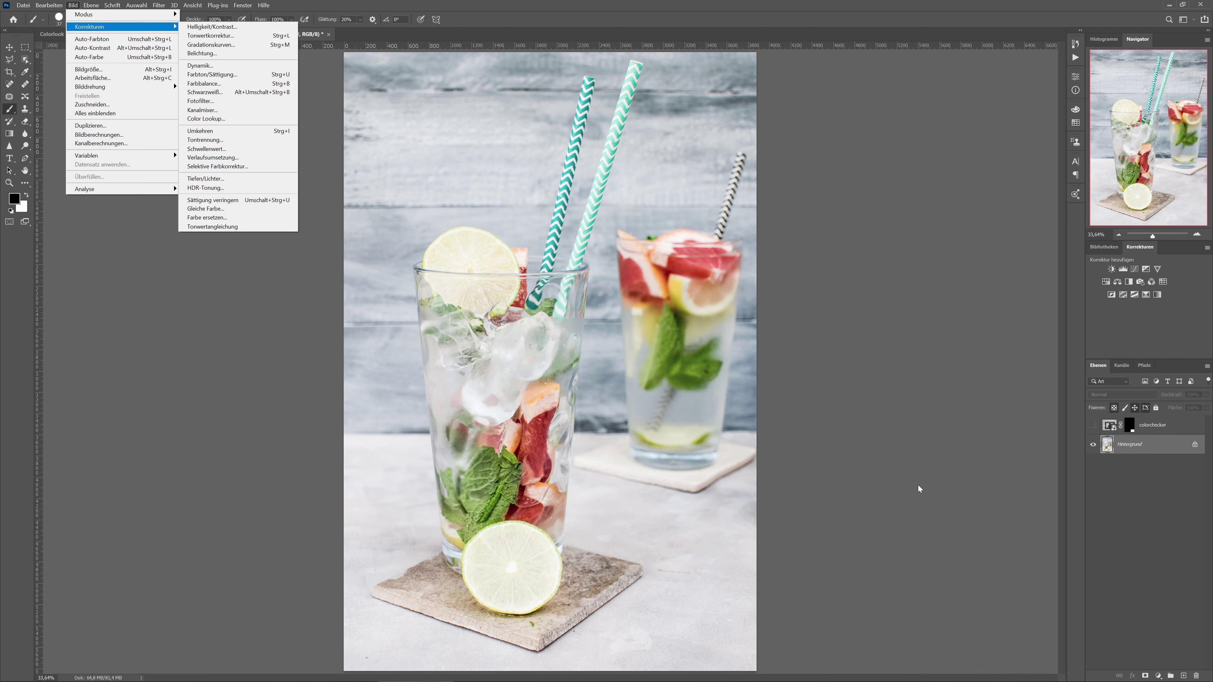
click(1140, 578)
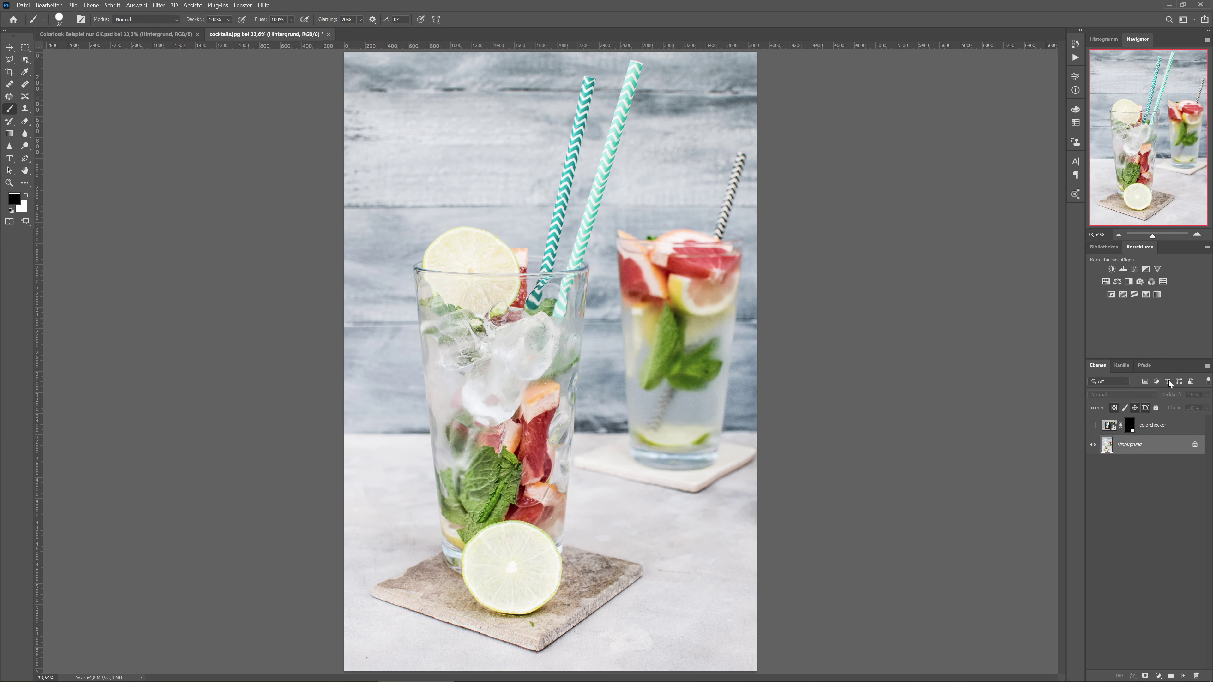
click(1136, 270)
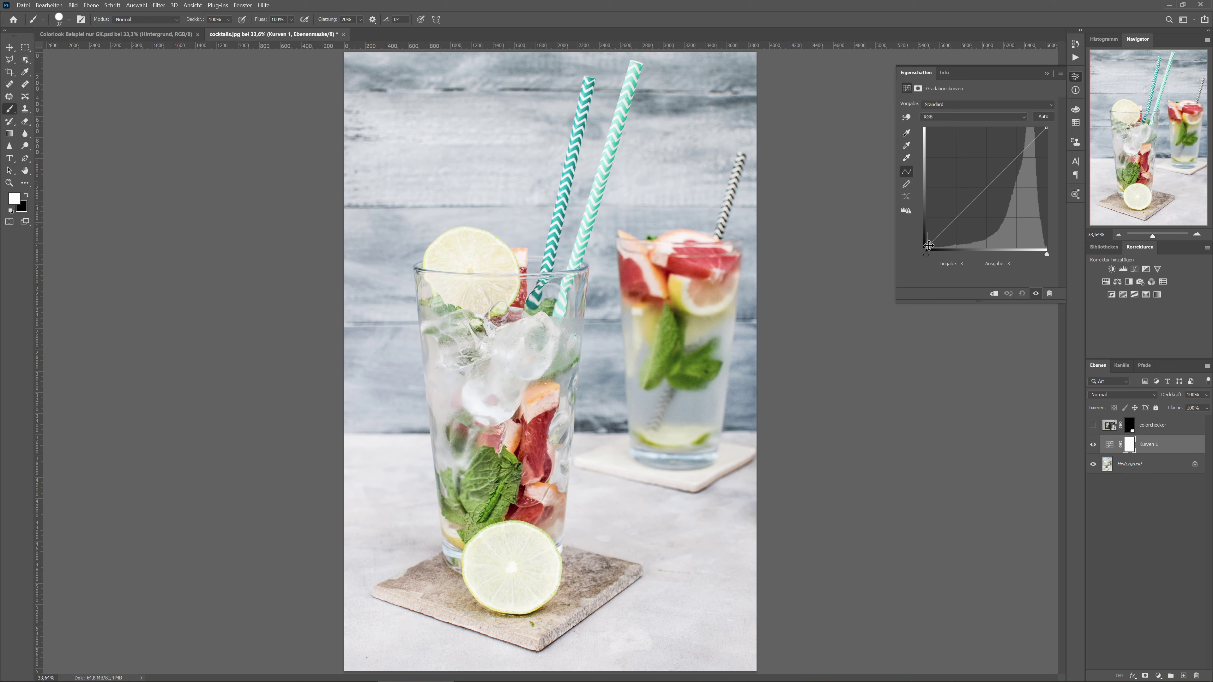
click(926, 248)
drag(926, 248, 976, 253)
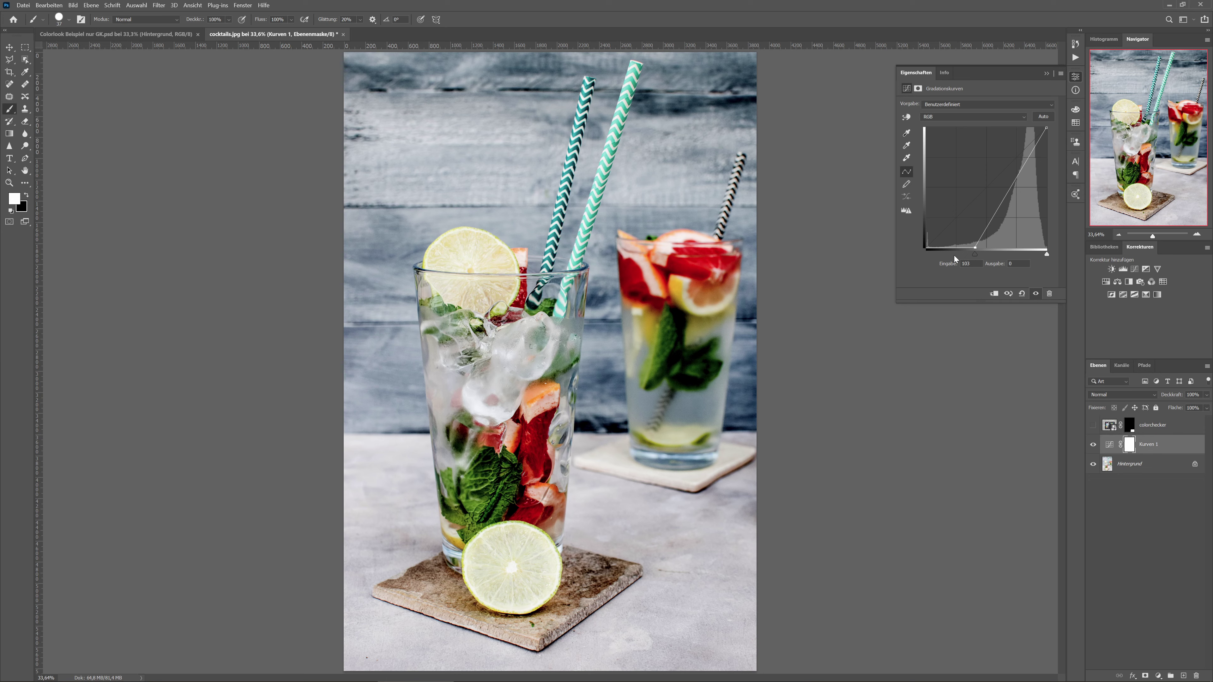
drag(918, 253, 918, 253)
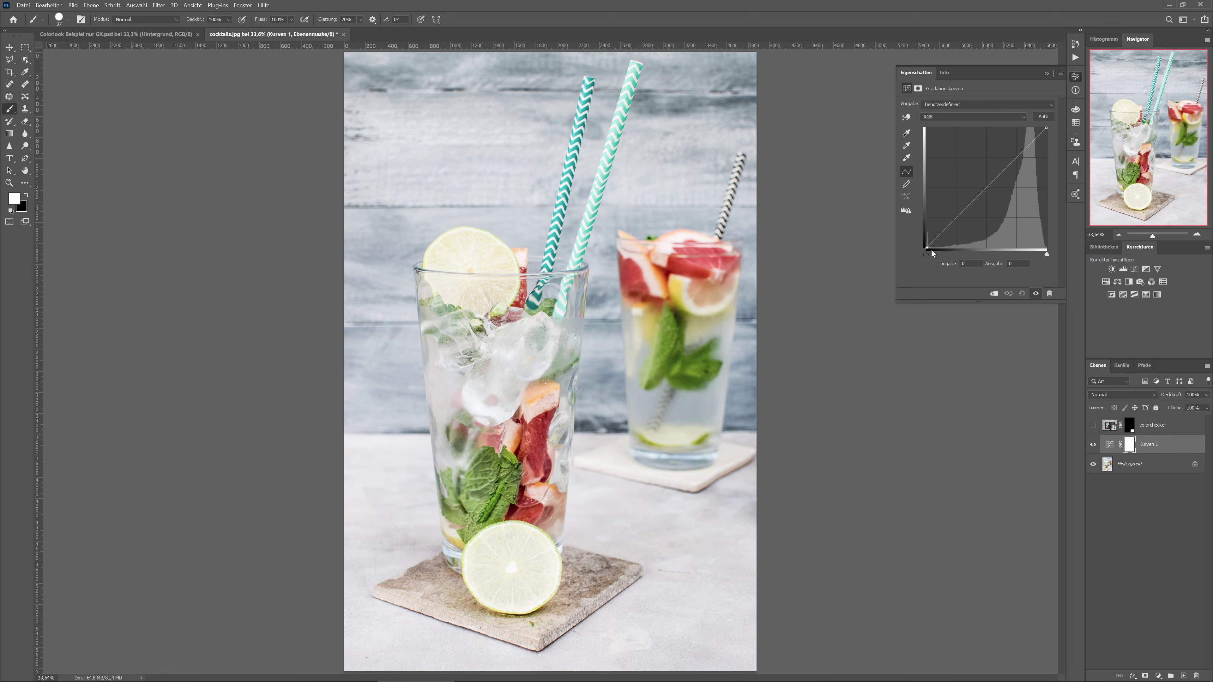
drag(927, 247, 948, 247)
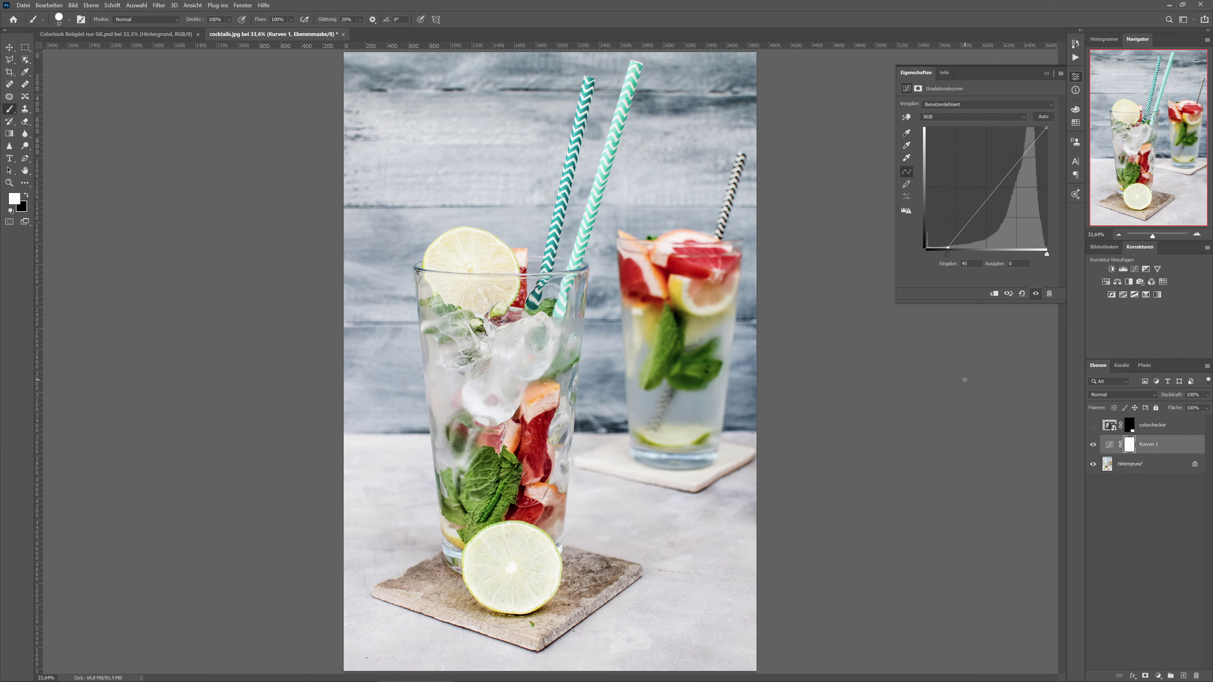
click(1022, 294)
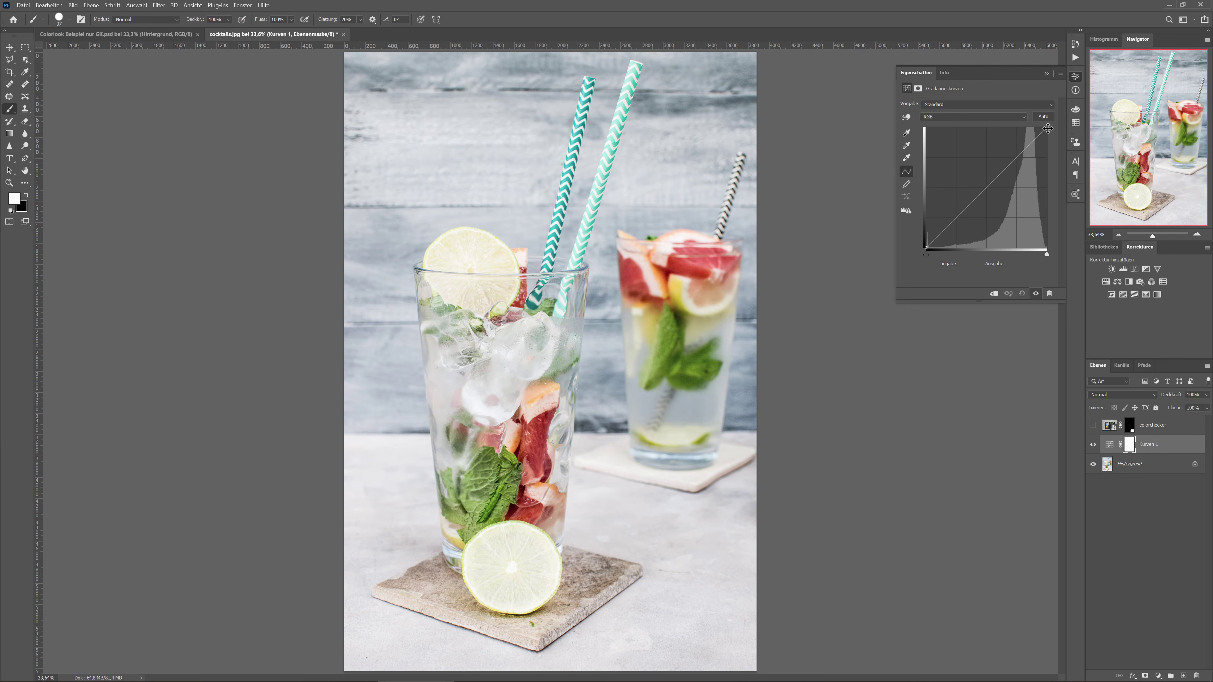
Step: Test the white point, then move the RGB black point in to input 59
click(1047, 128)
drag(1047, 128, 1034, 128)
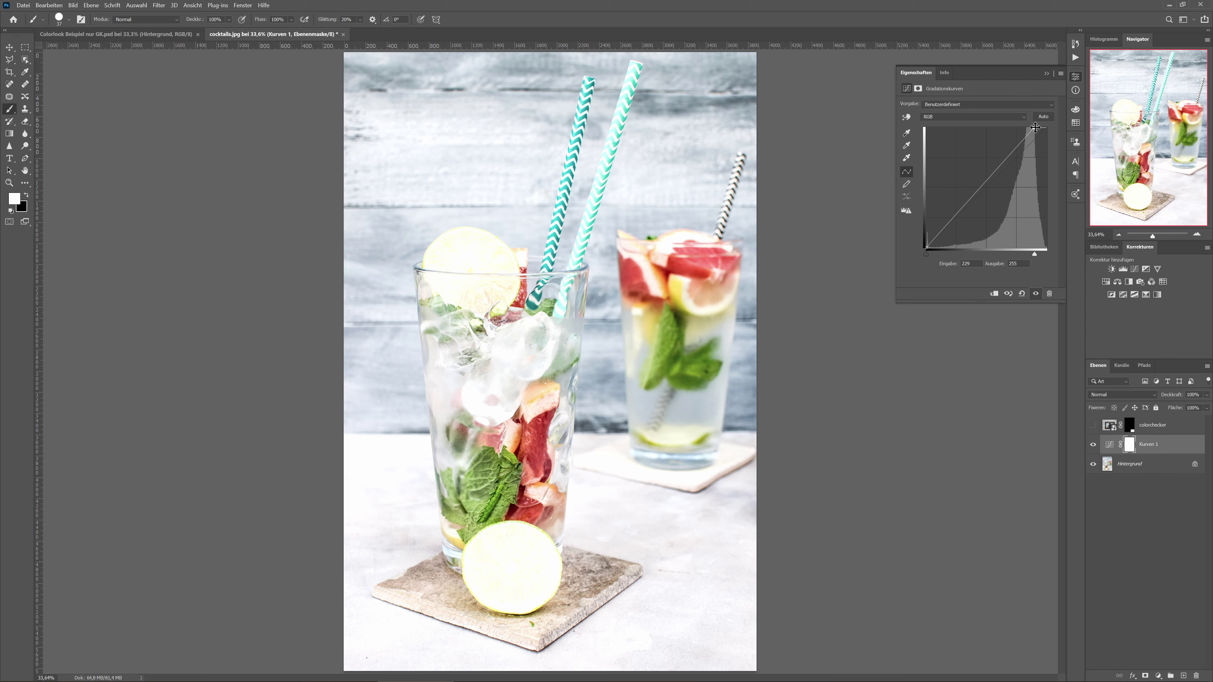
drag(1034, 130, 1047, 128)
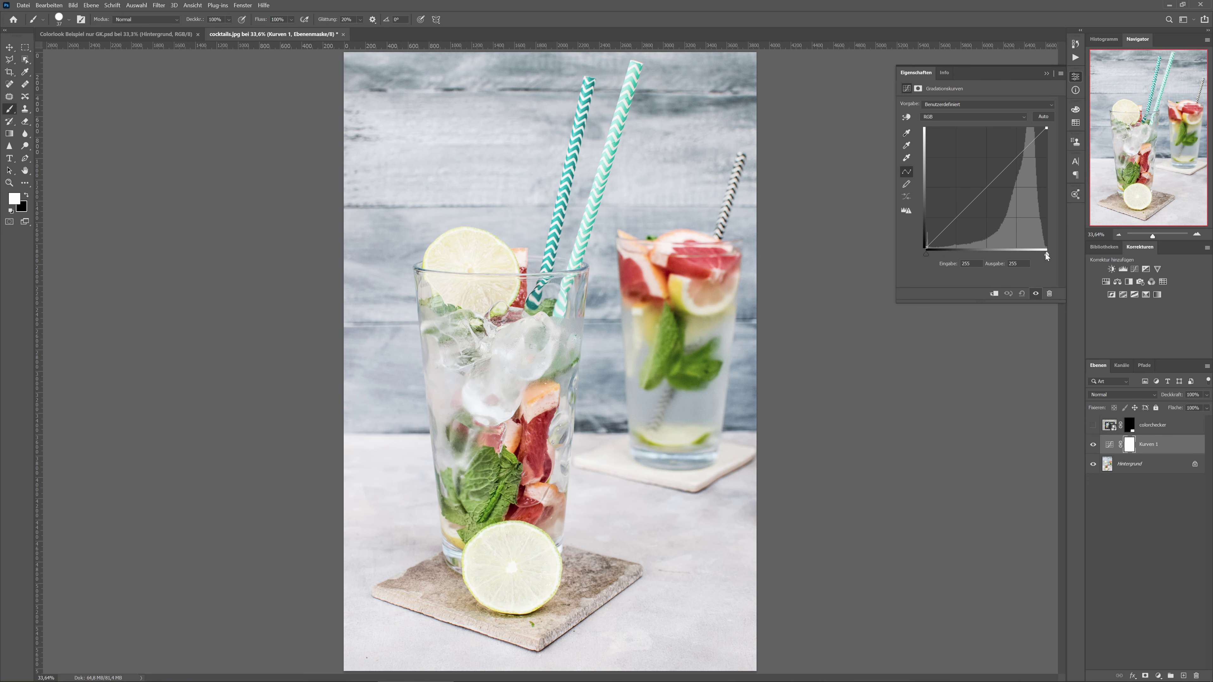
drag(1047, 254, 1034, 253)
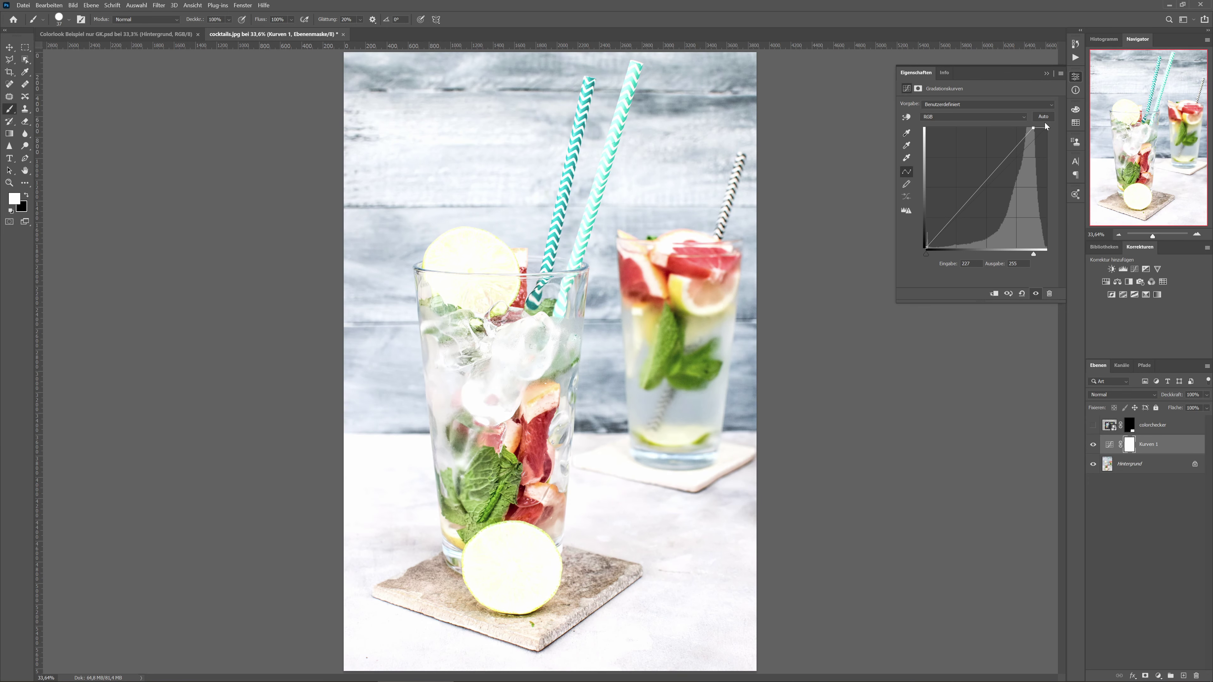
click(1032, 128)
drag(1035, 253, 1047, 255)
drag(926, 256, 955, 260)
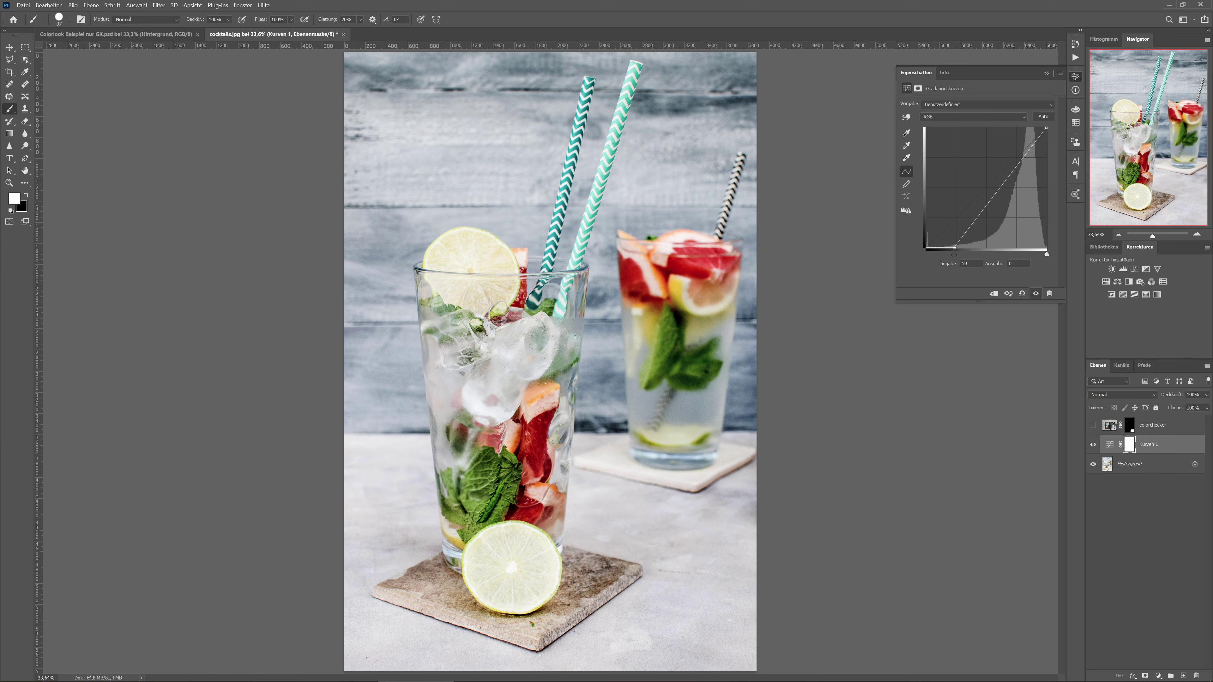
Step: Set the Curves black point to input 0, output 100 for a faded look
drag(954, 256, 959, 257)
drag(957, 255, 919, 252)
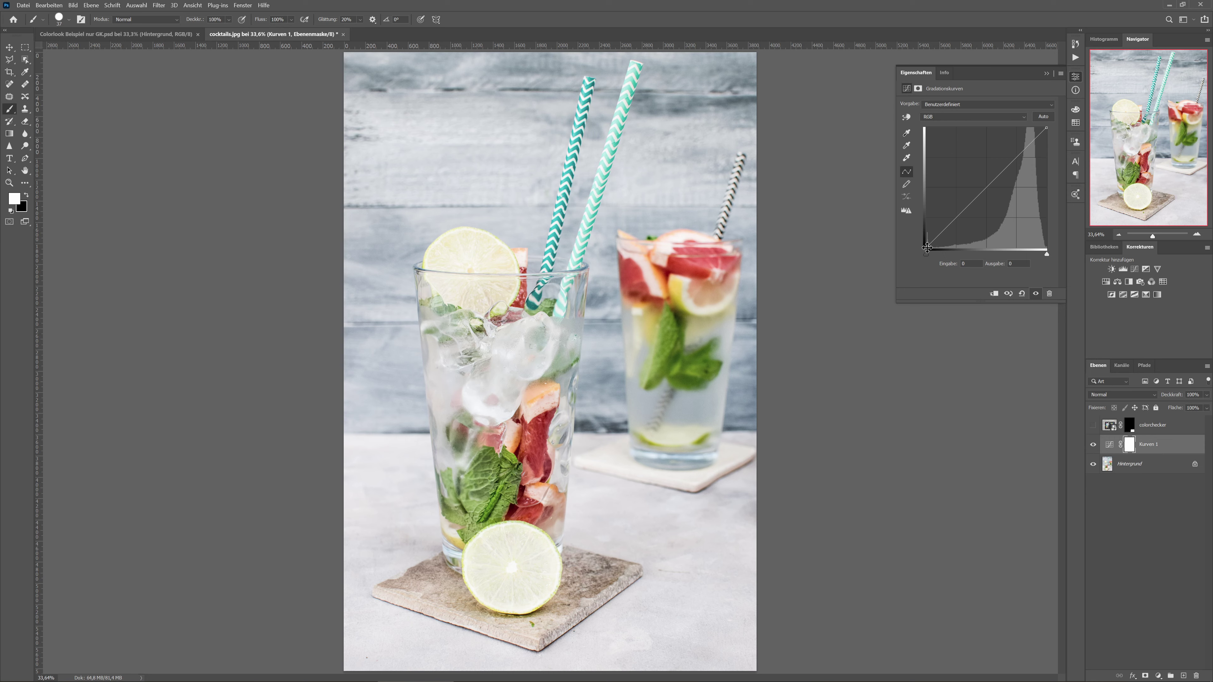
drag(927, 246, 907, 199)
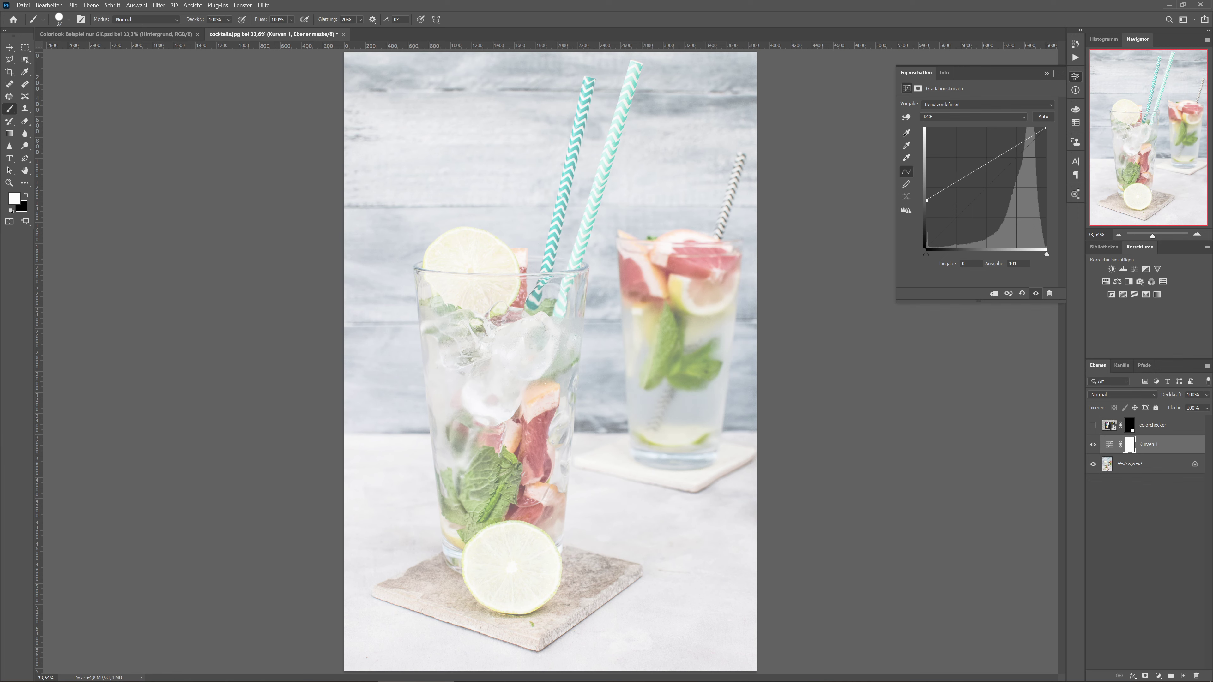
drag(927, 200, 930, 255)
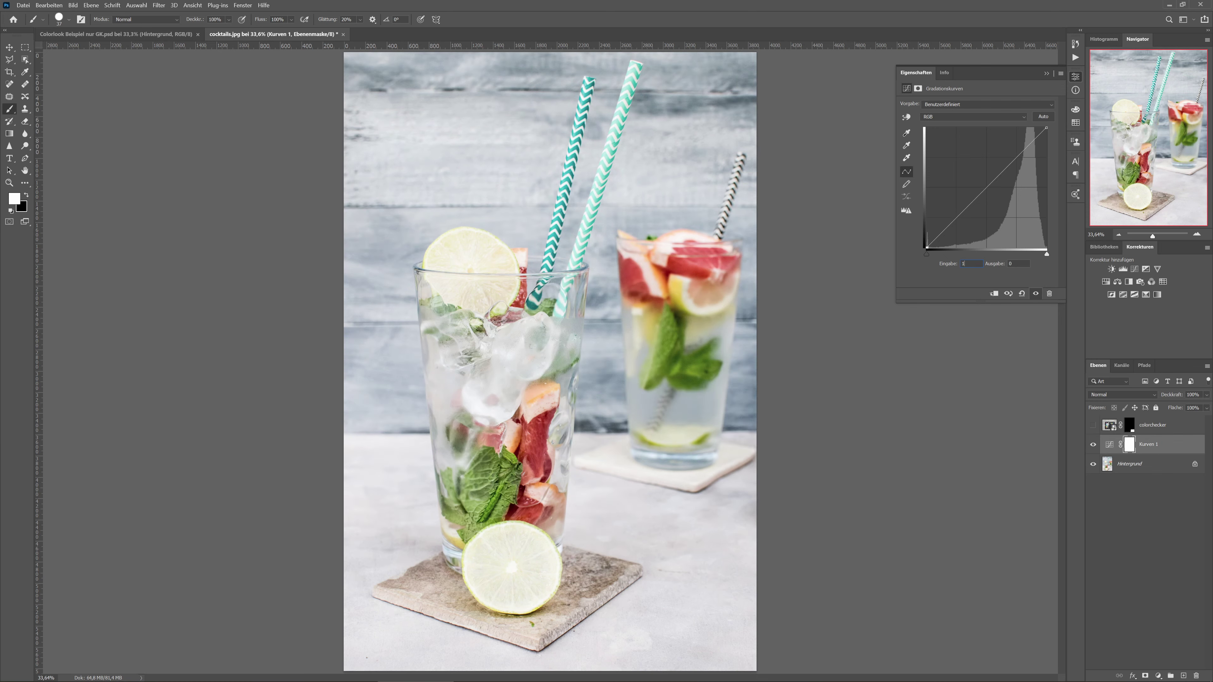
text(00)
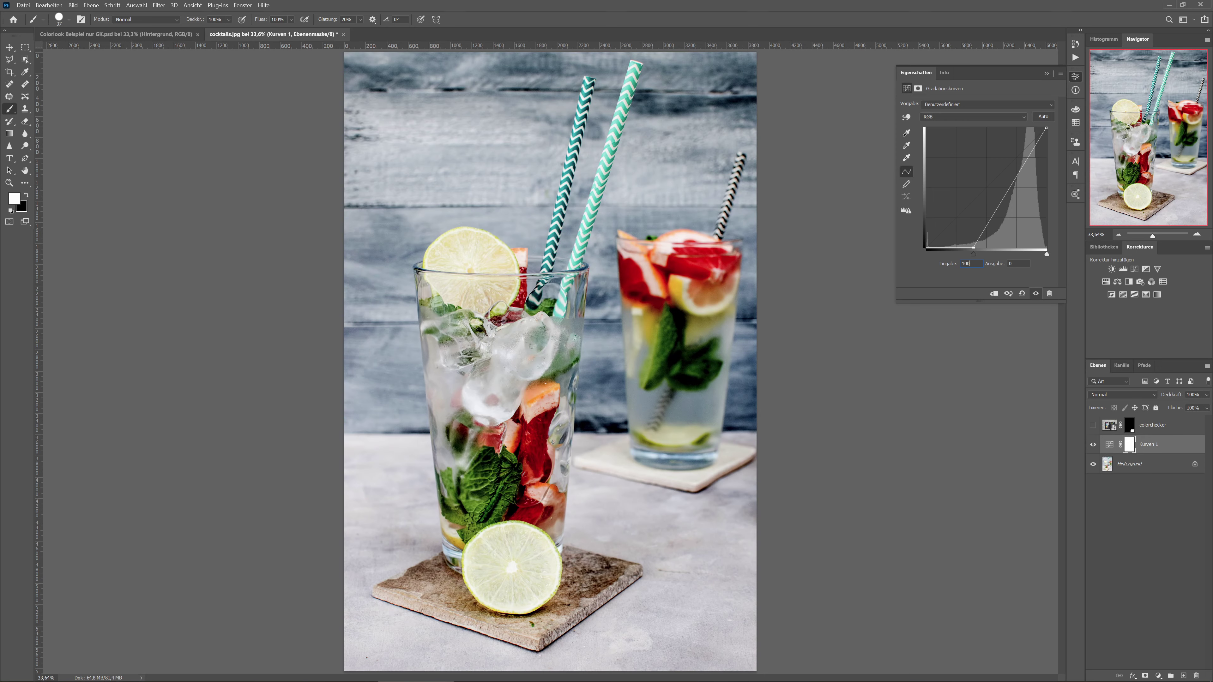
key(BackSpace)
key(BackSpace)
key(BackSpace)
key(Tab)
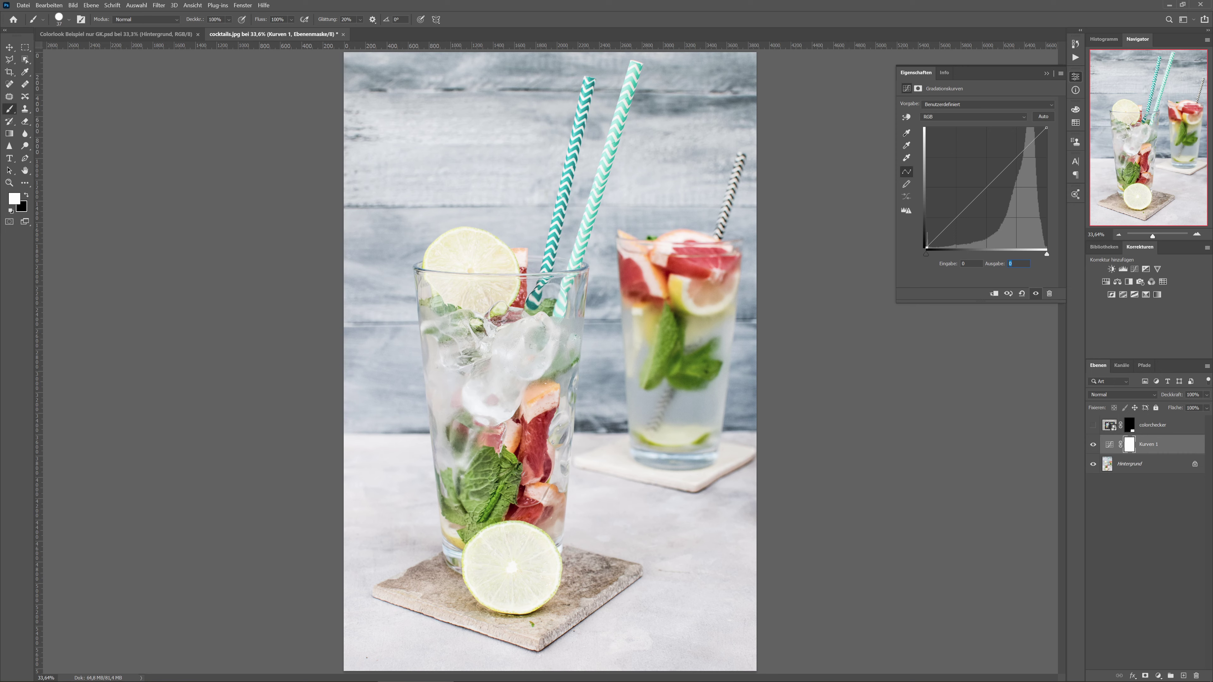
text(00)
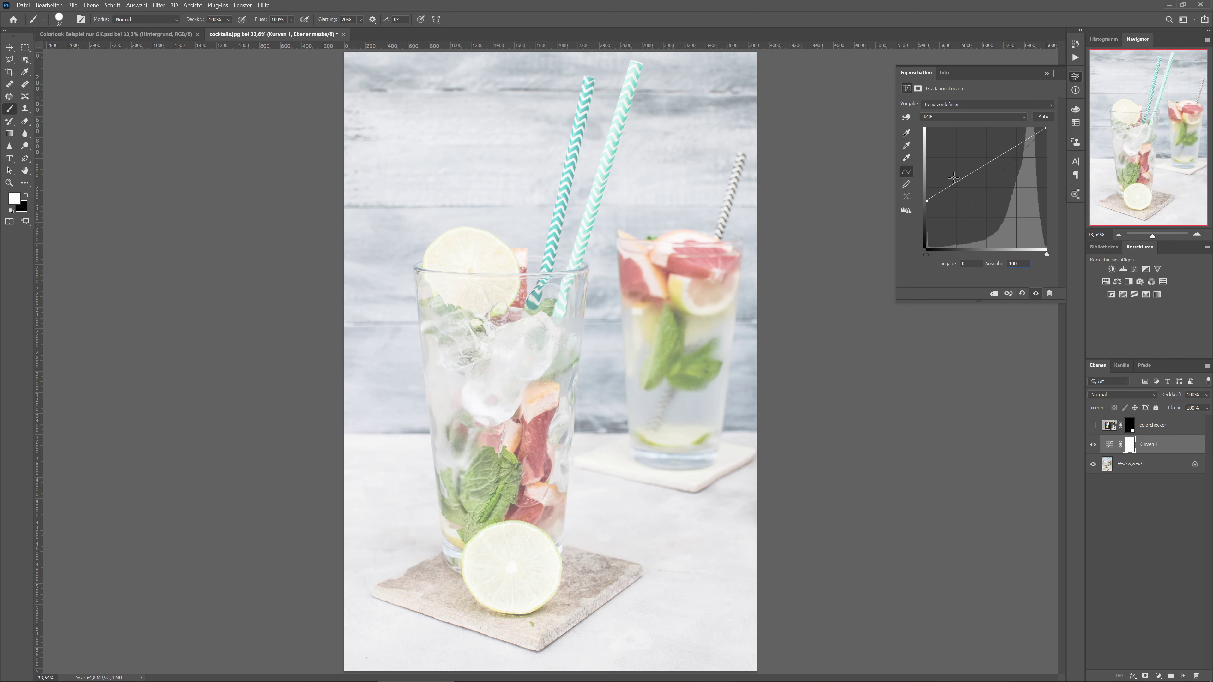
Step: Reset the curve, add a highlight point on the lime, and a midtone point near 128/125
click(1026, 295)
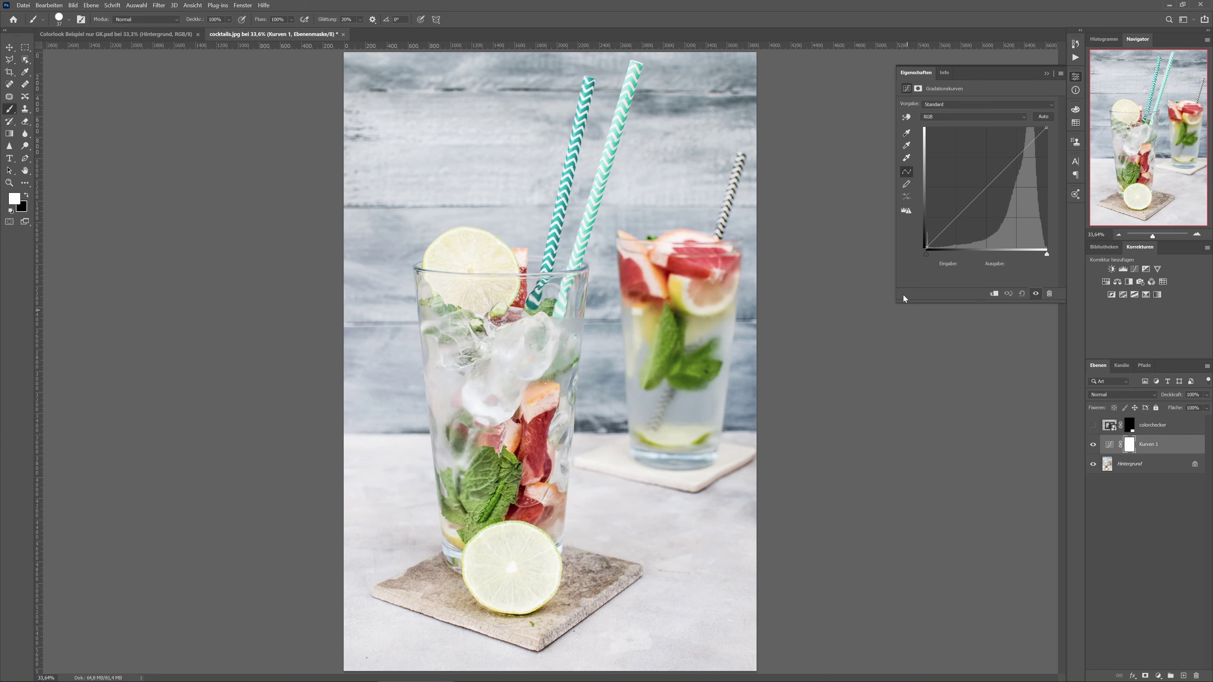
click(907, 118)
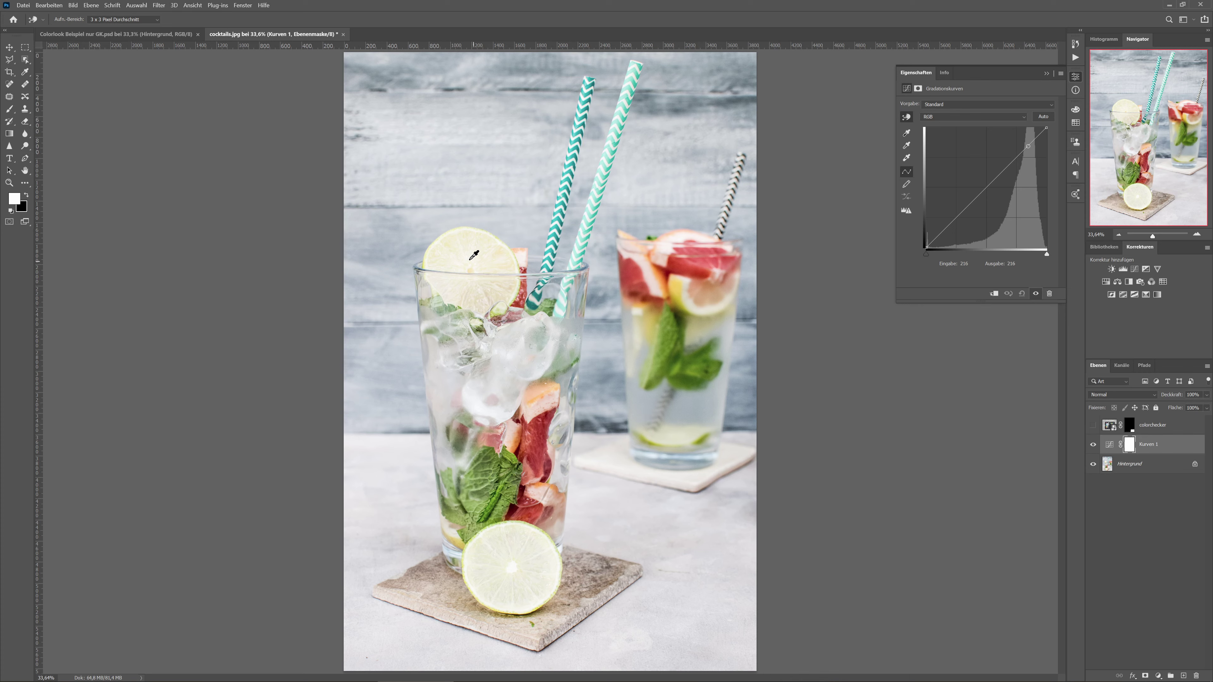
drag(457, 240, 457, 247)
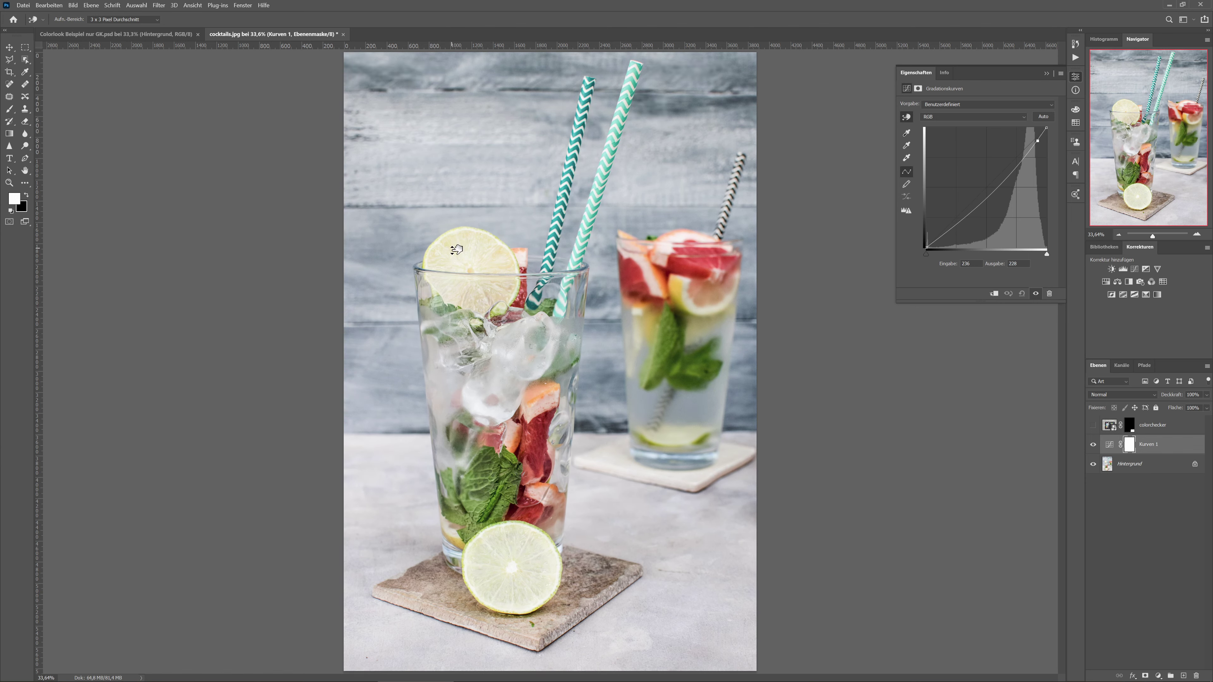
drag(456, 250, 456, 250)
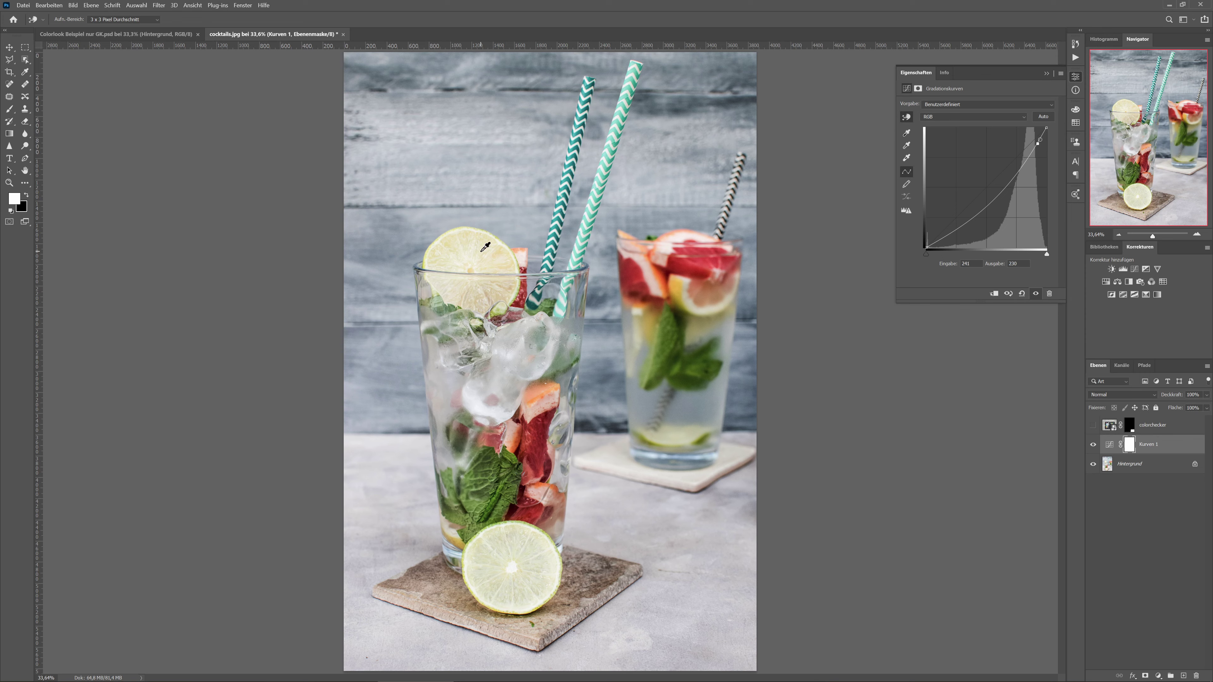
click(467, 246)
drag(997, 197, 987, 189)
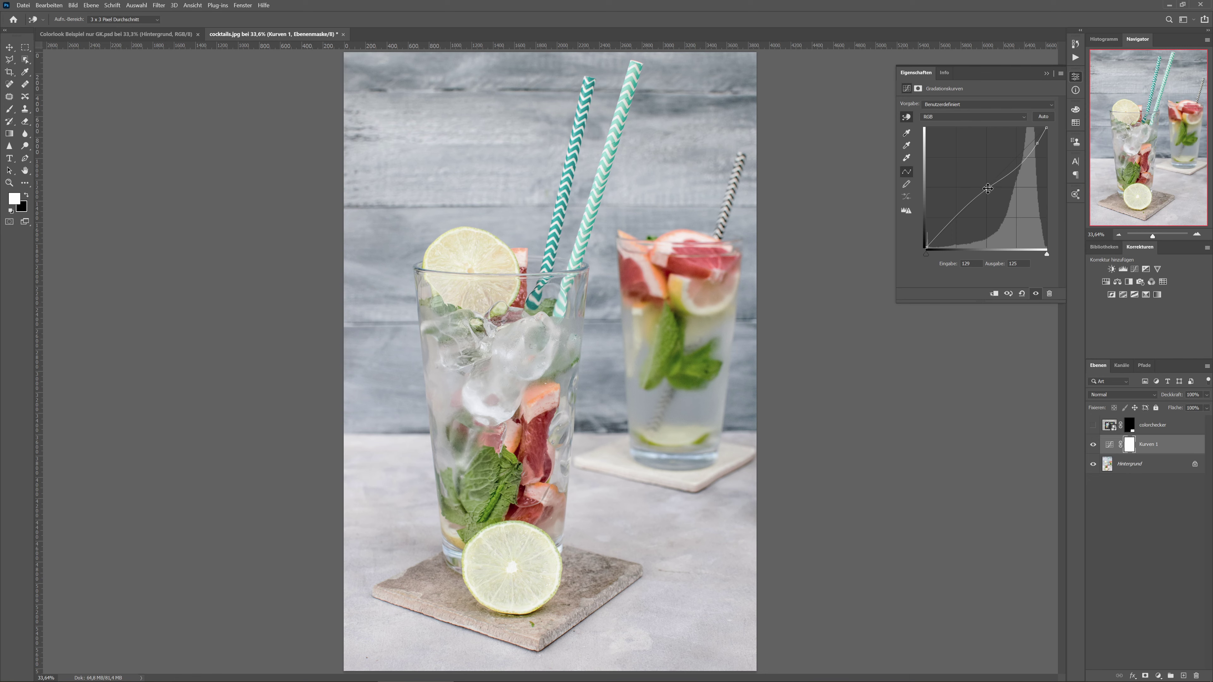
Step: Bend Kurven 1 into a bright, high-contrast S-curve, then reset it to straight
drag(988, 189, 826, 173)
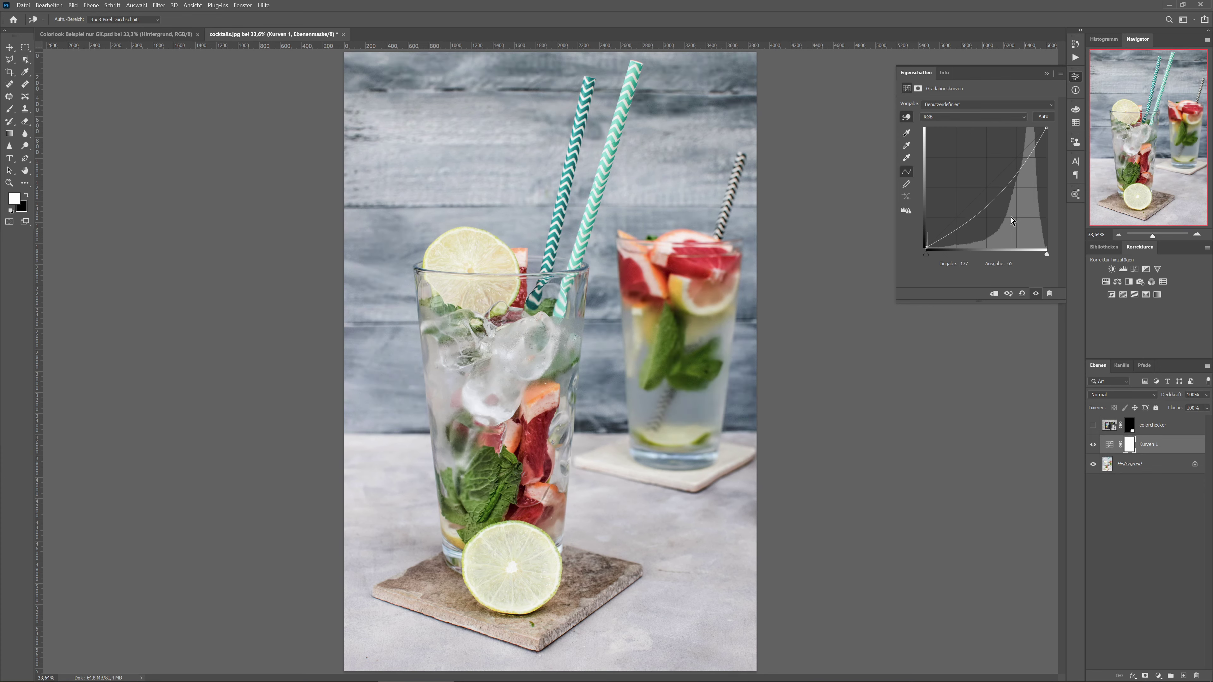
mouse_move(1002, 195)
mouse_down()
mouse_move(989, 186)
mouse_move(966, 221)
mouse_up()
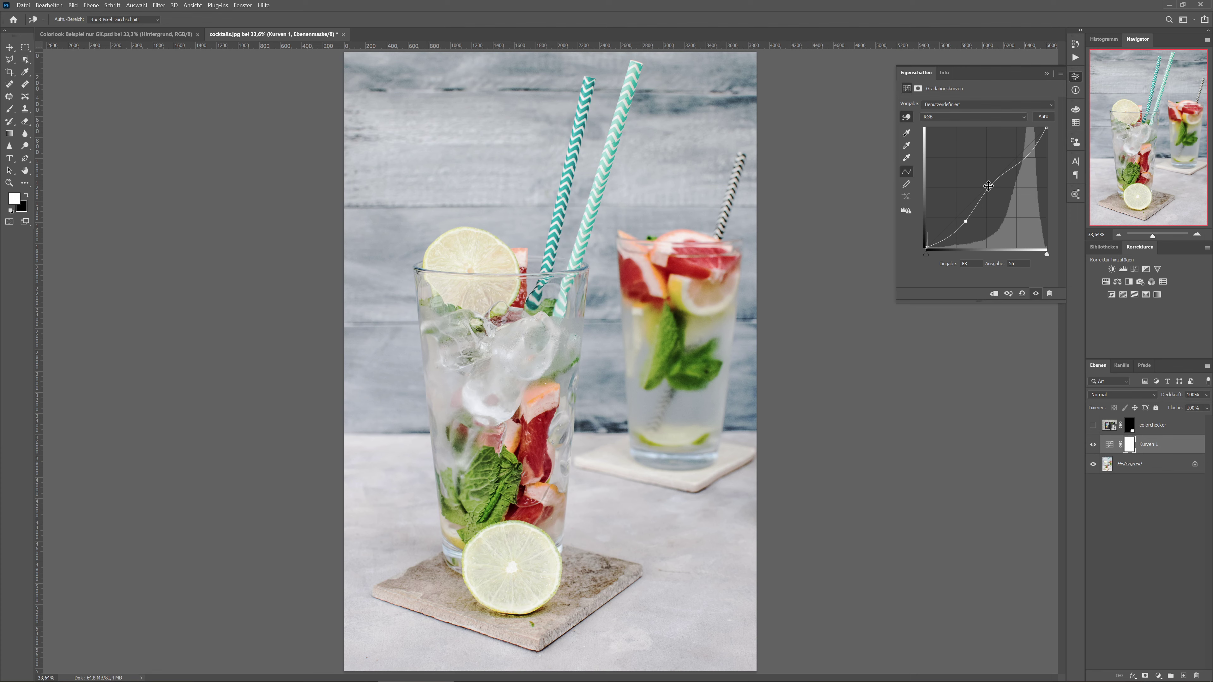
drag(988, 186, 1000, 191)
click(1008, 166)
click(983, 204)
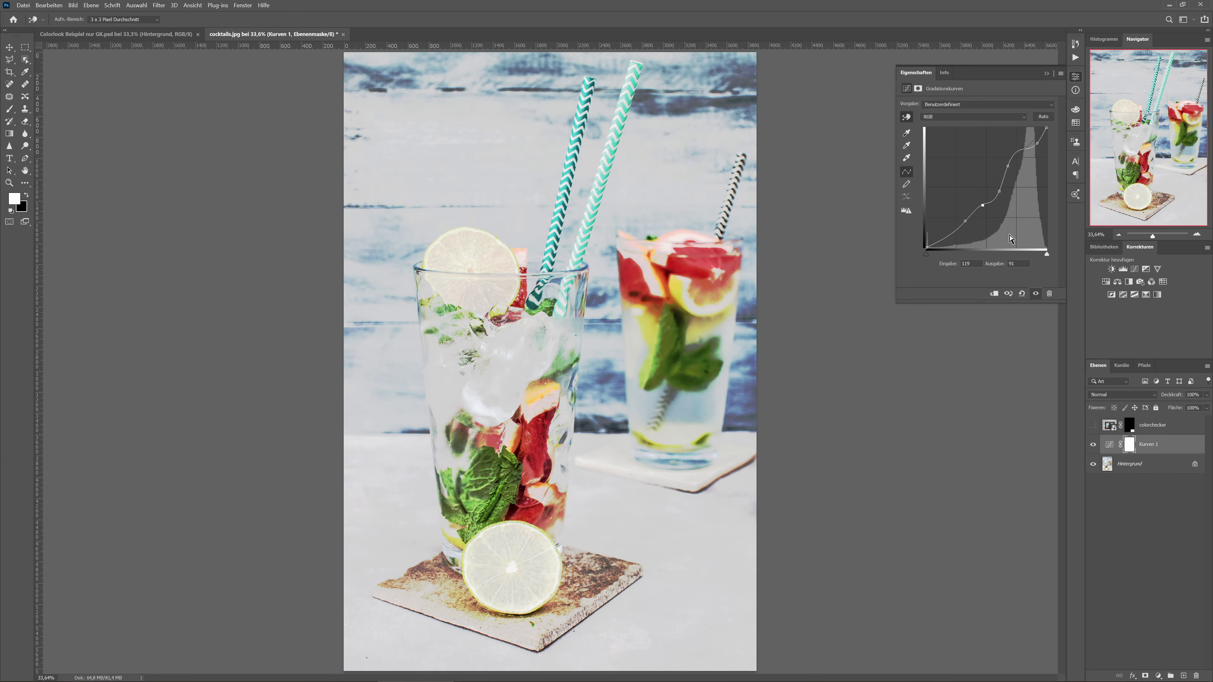
click(1022, 295)
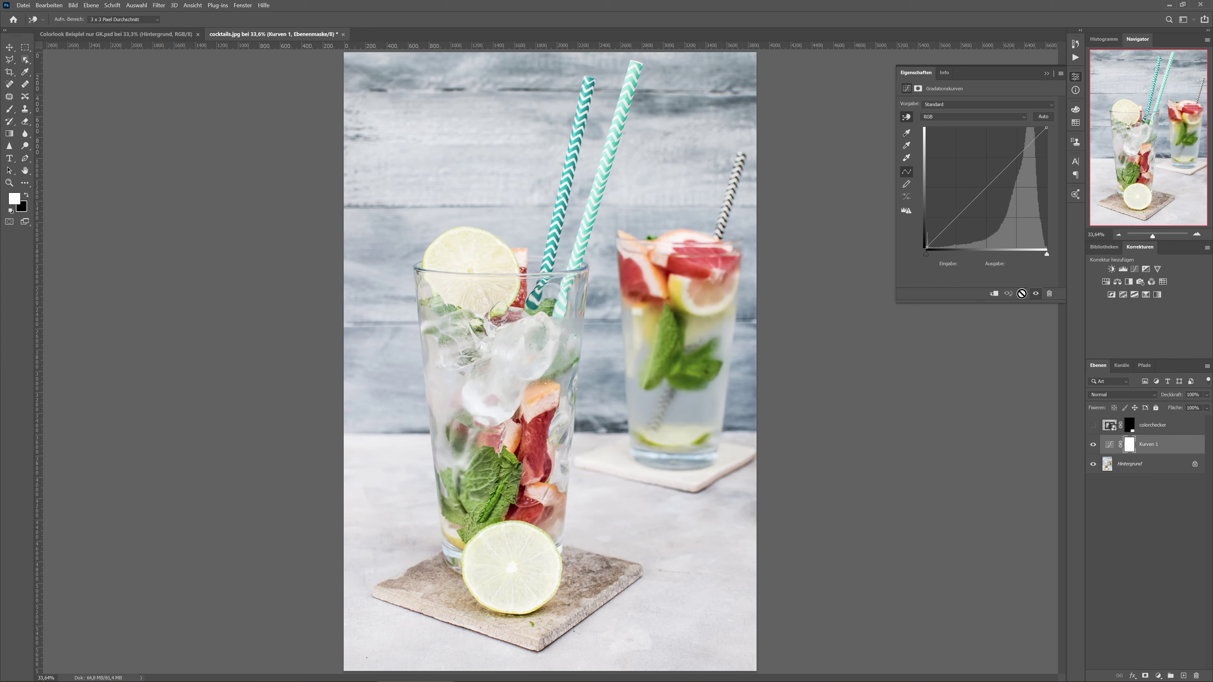
click(993, 294)
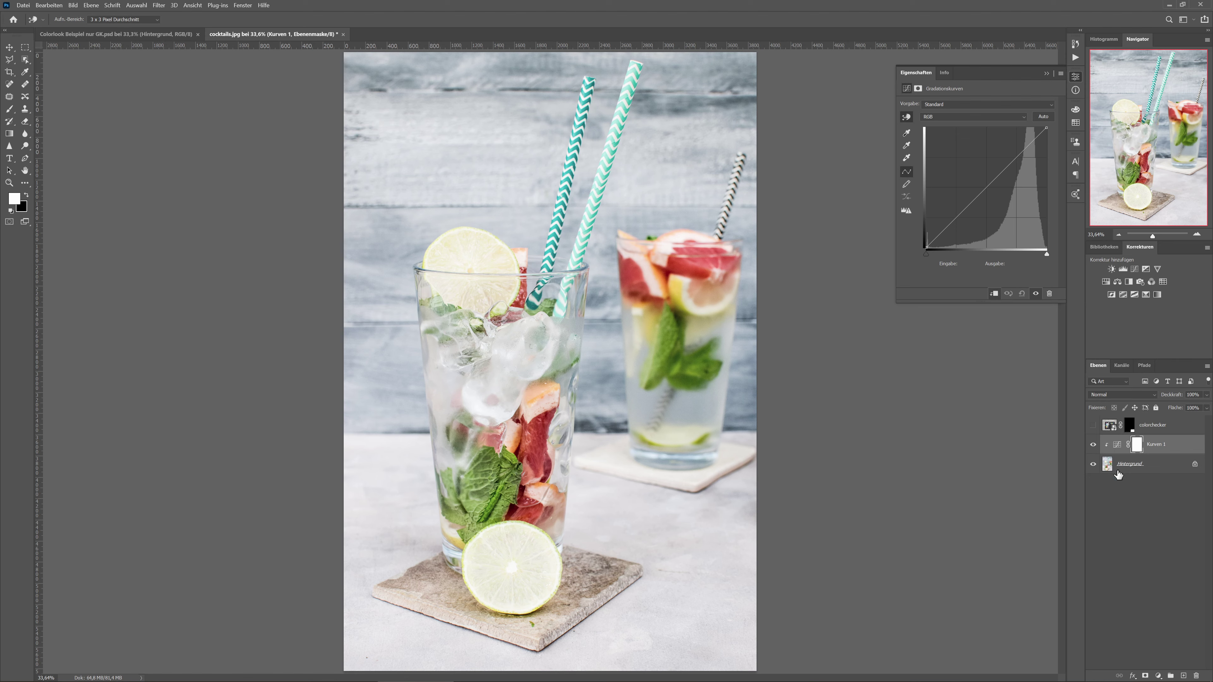
key(ctrl+alt+g)
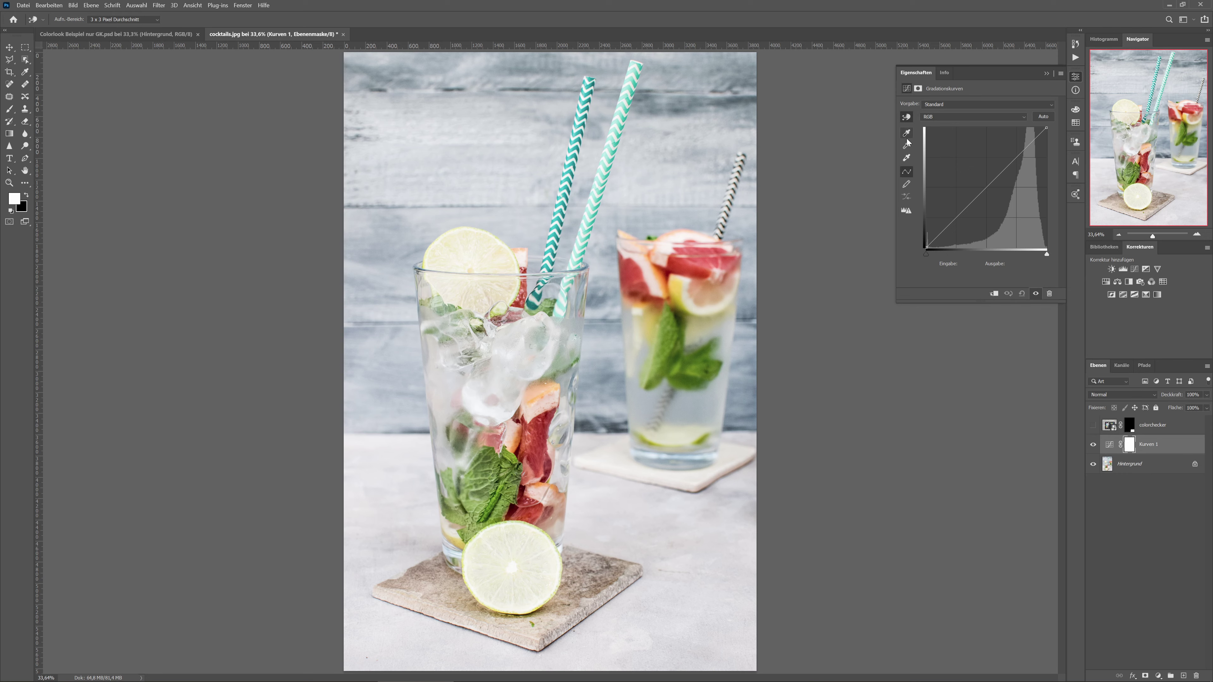
click(907, 145)
click(907, 159)
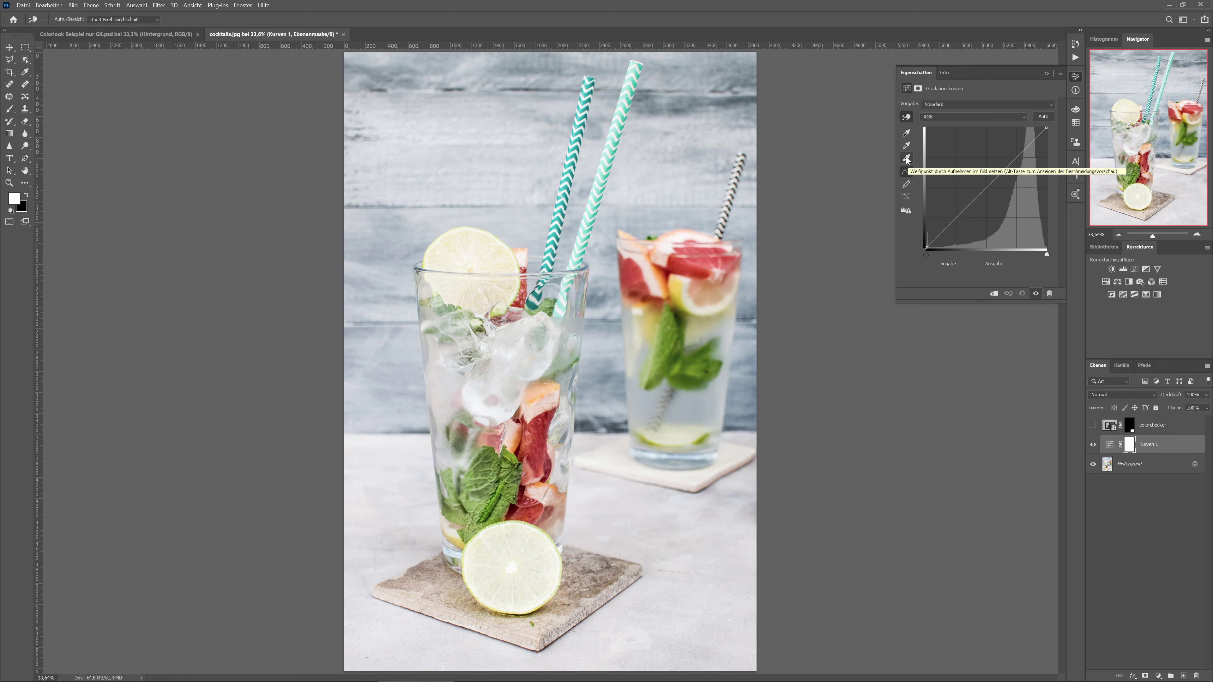
click(908, 160)
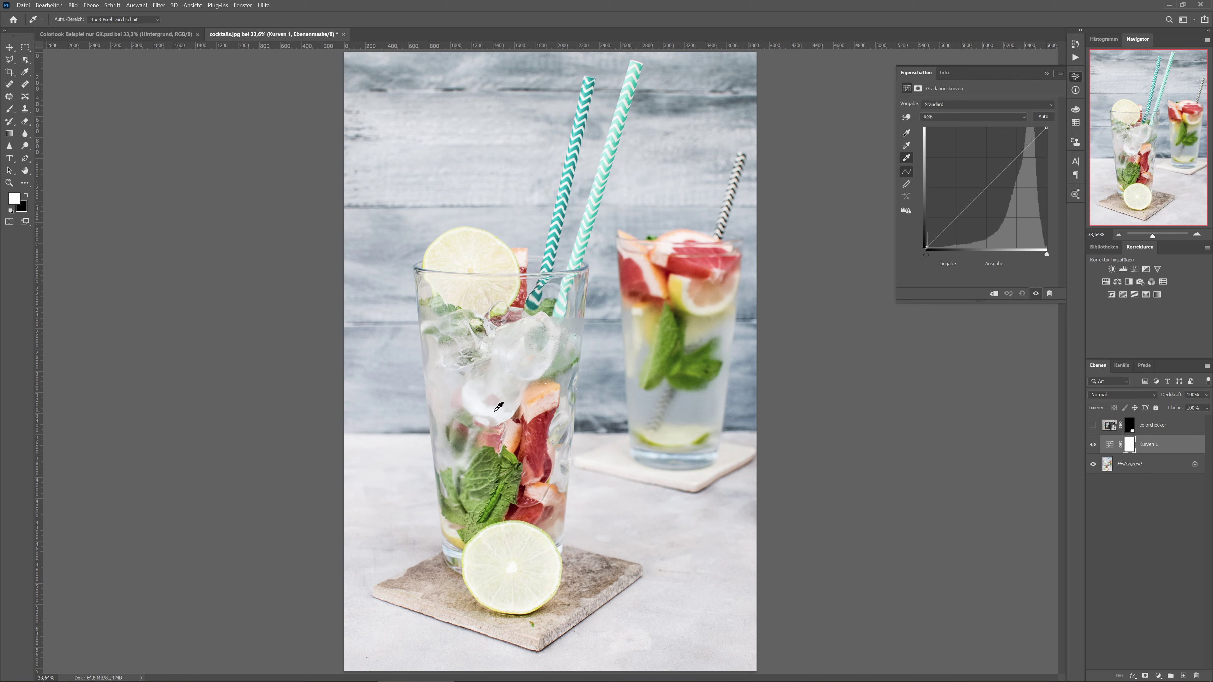
click(494, 411)
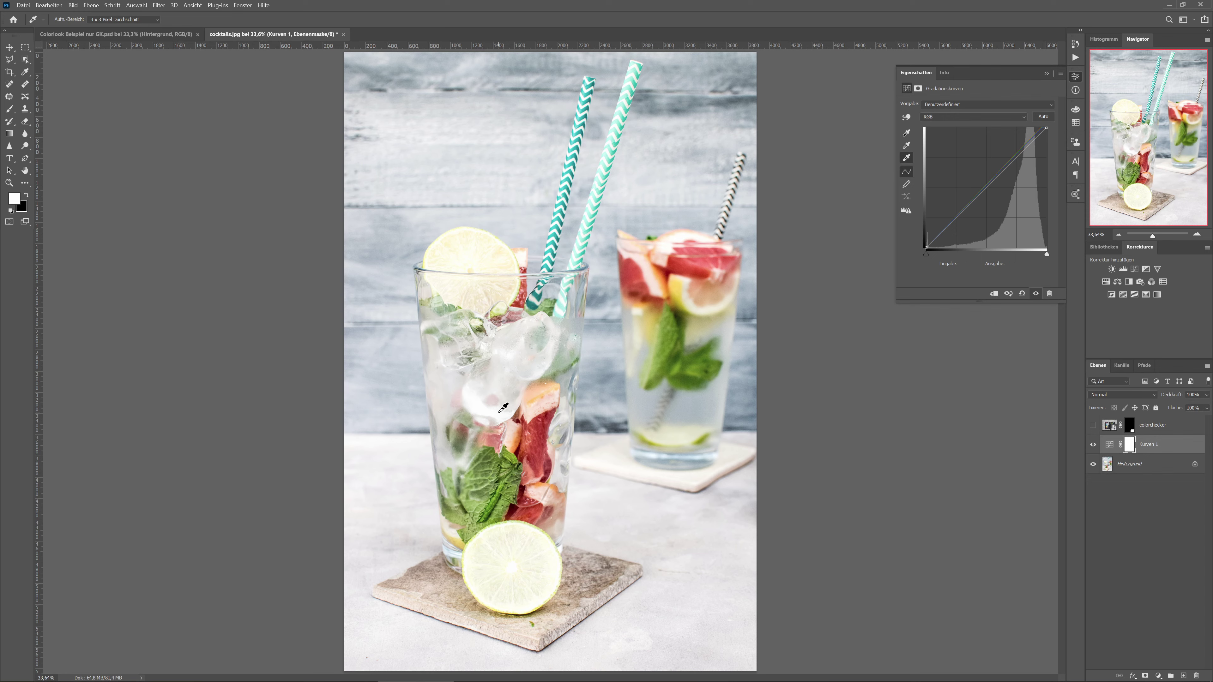
click(907, 134)
click(617, 430)
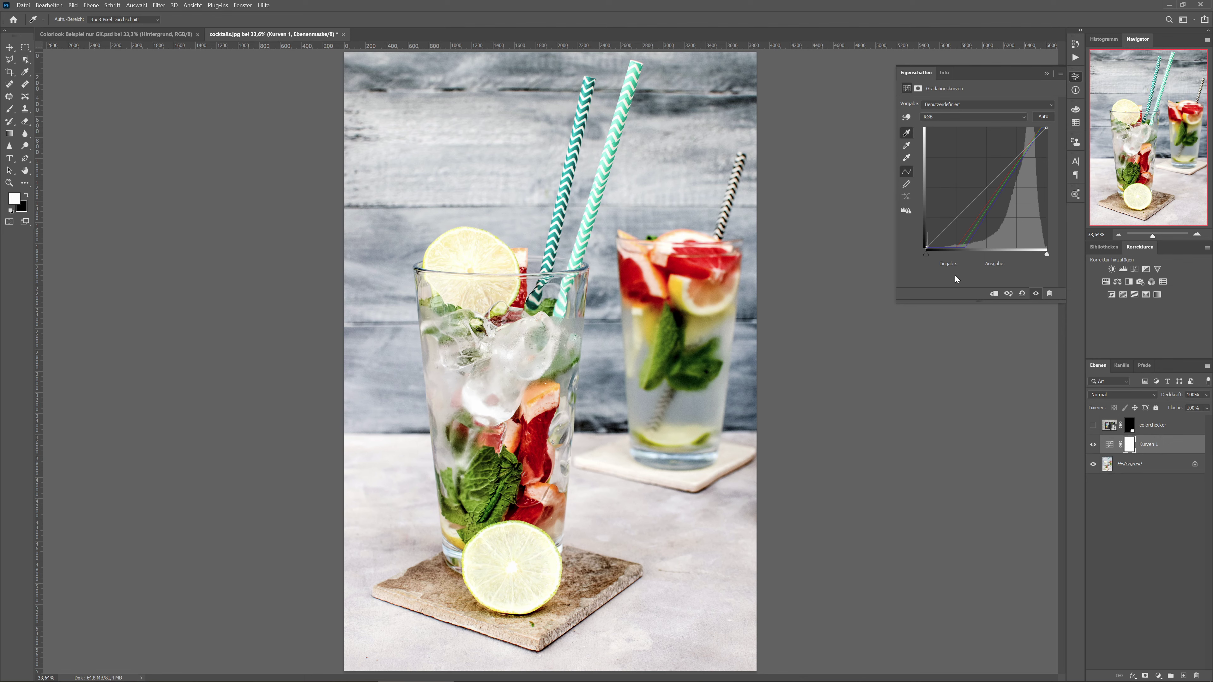
click(1022, 294)
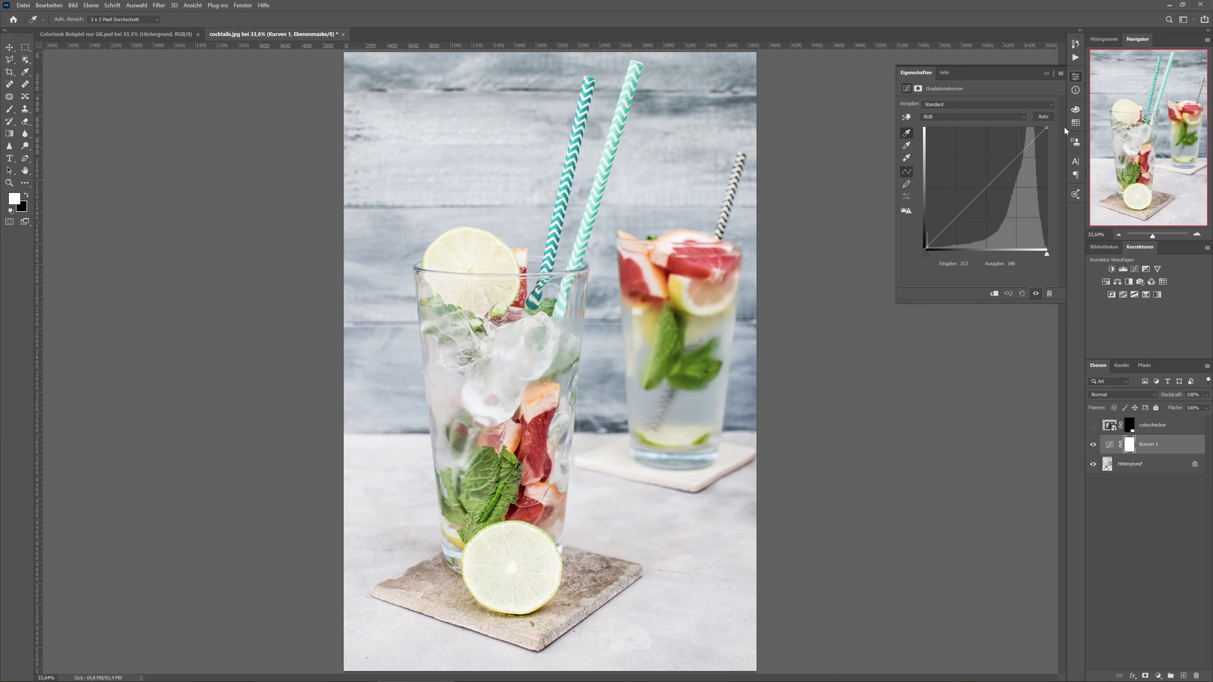
click(1077, 91)
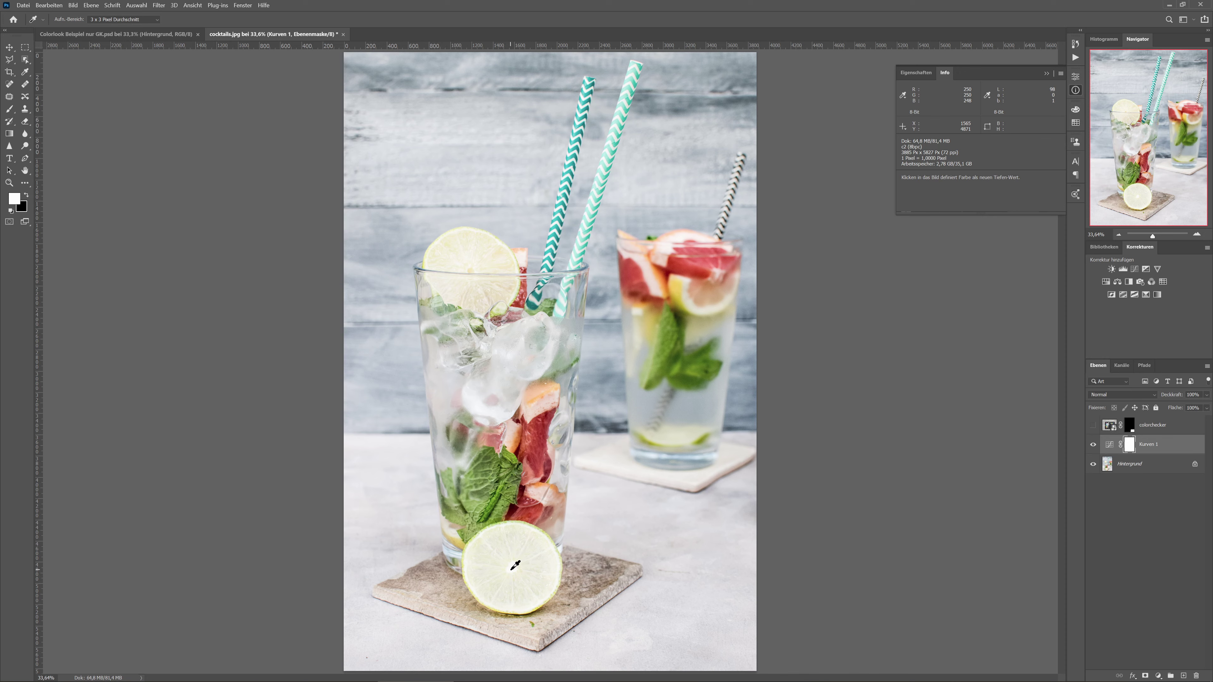
click(917, 74)
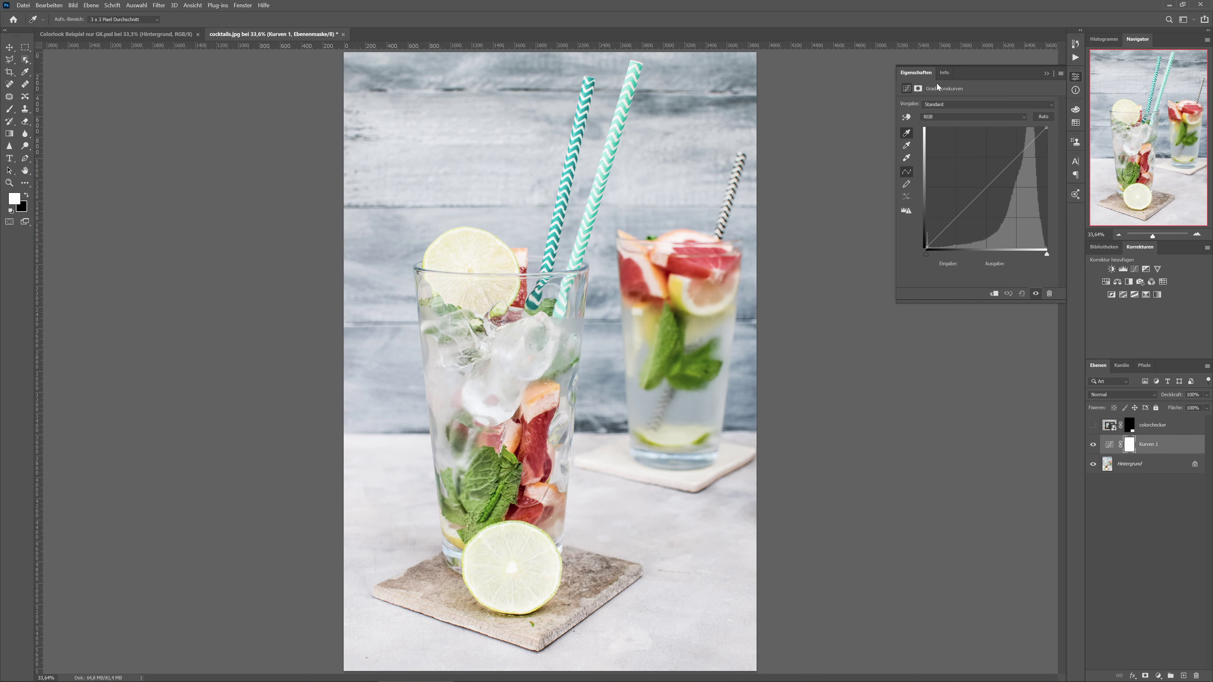
click(906, 157)
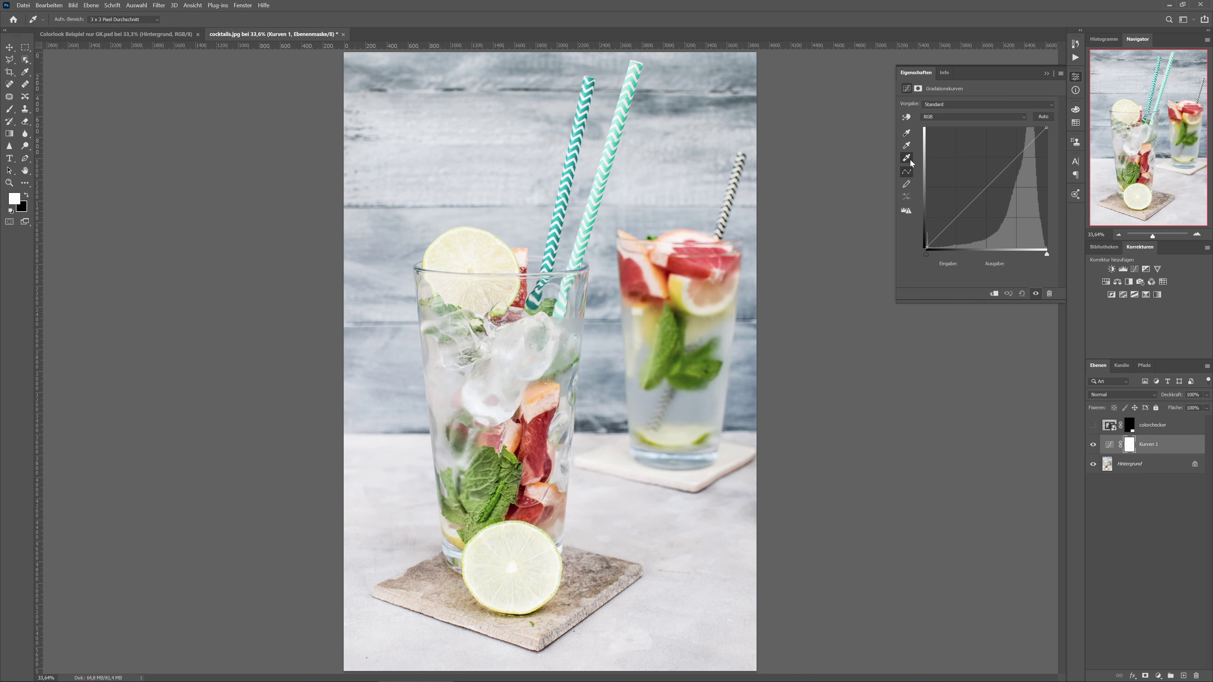
click(944, 73)
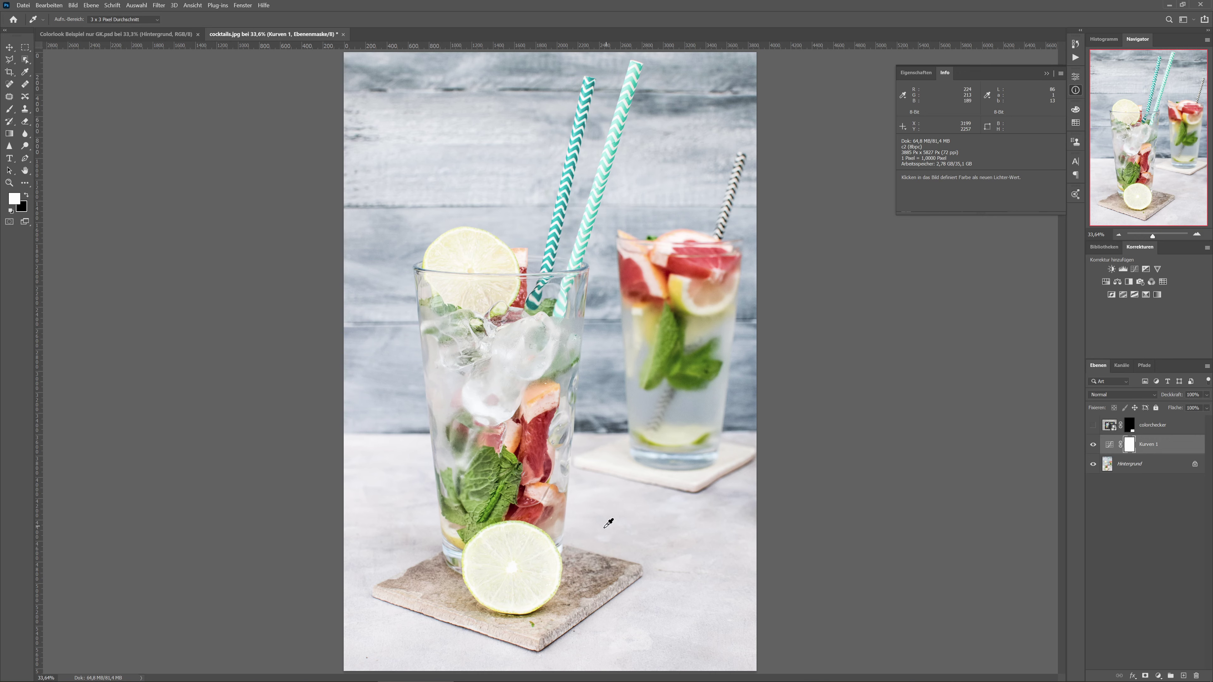
click(680, 287)
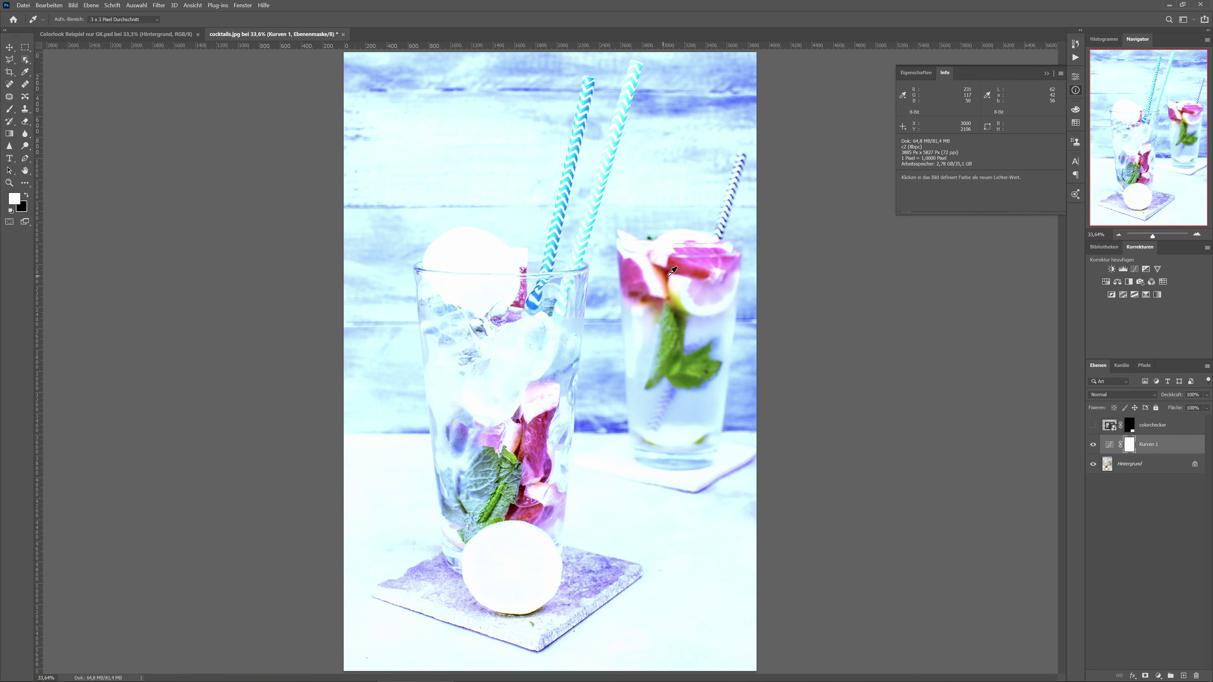
click(925, 73)
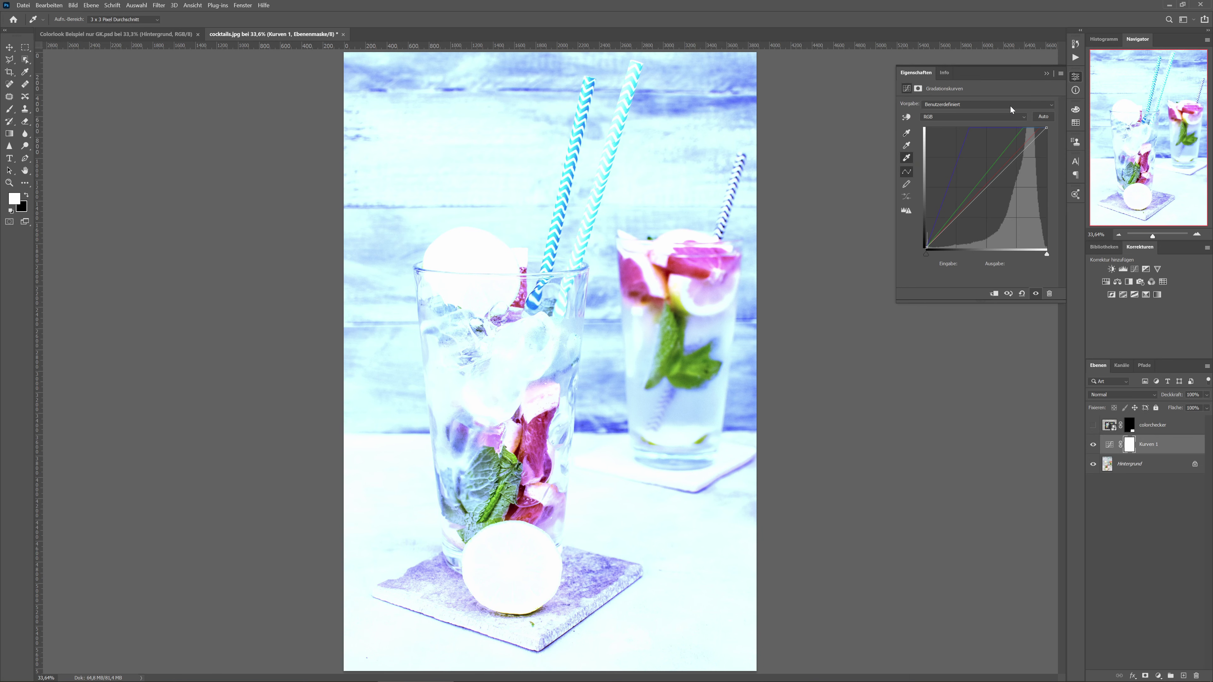
key(ctrl+z)
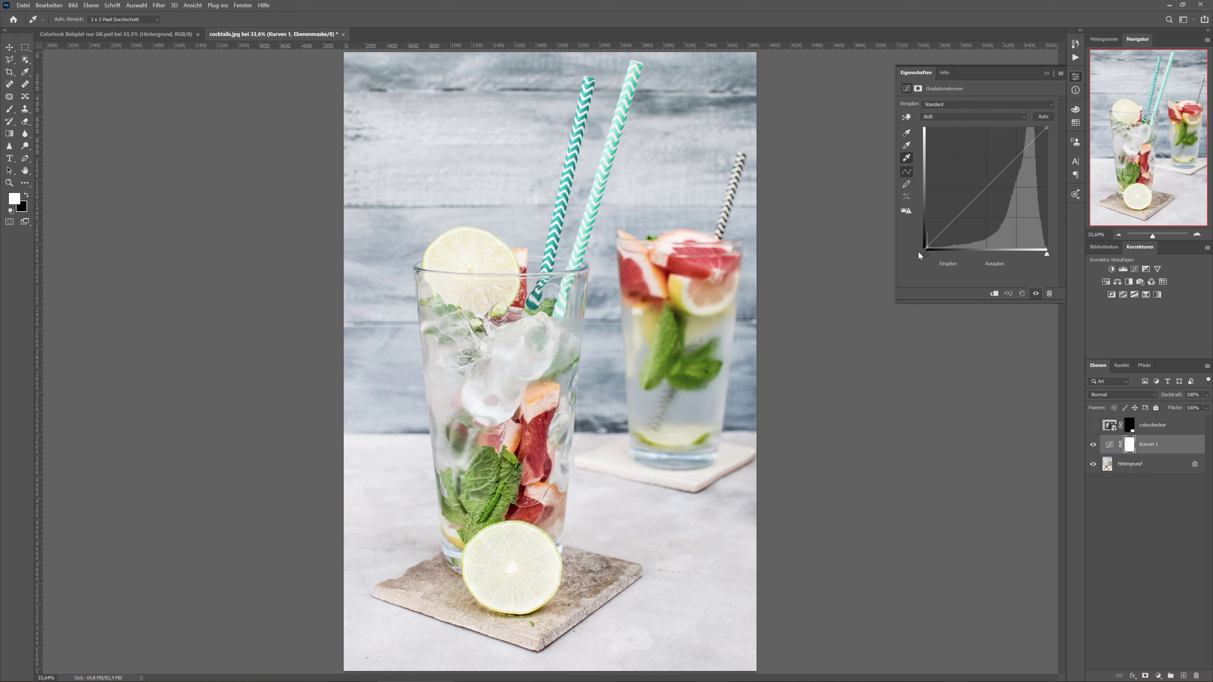
Step: Show the colorchecker layer, scale it to about 193% and centre it over the glasses
click(9, 48)
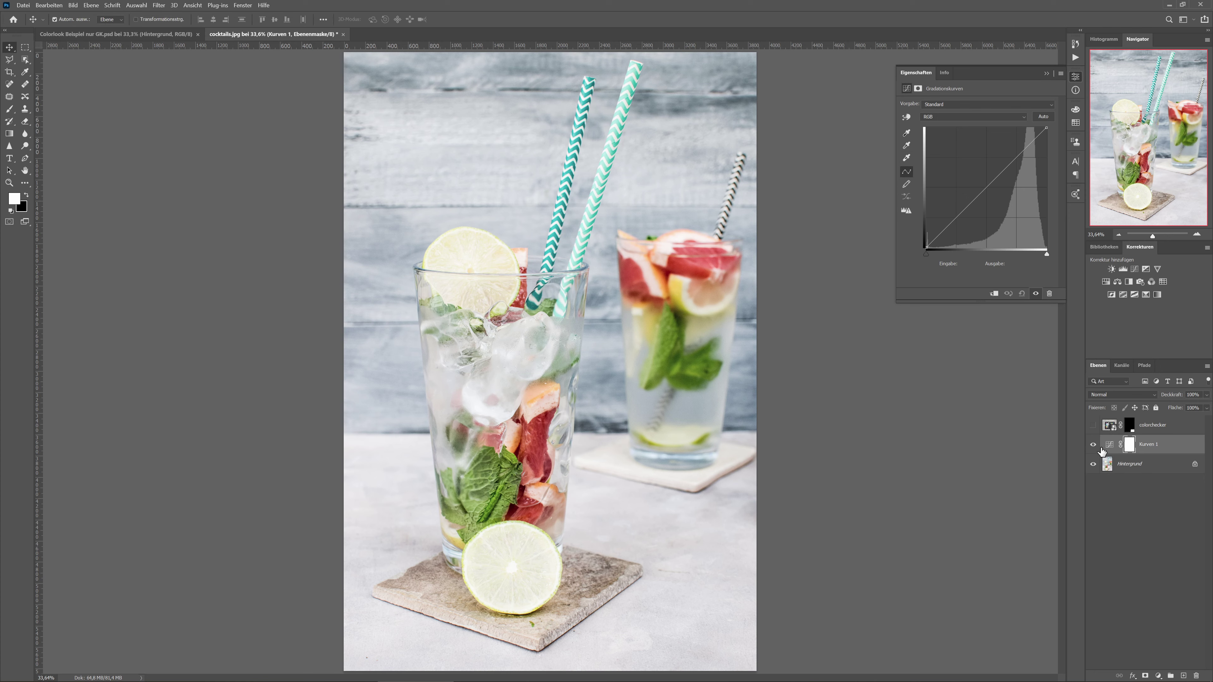
click(1109, 427)
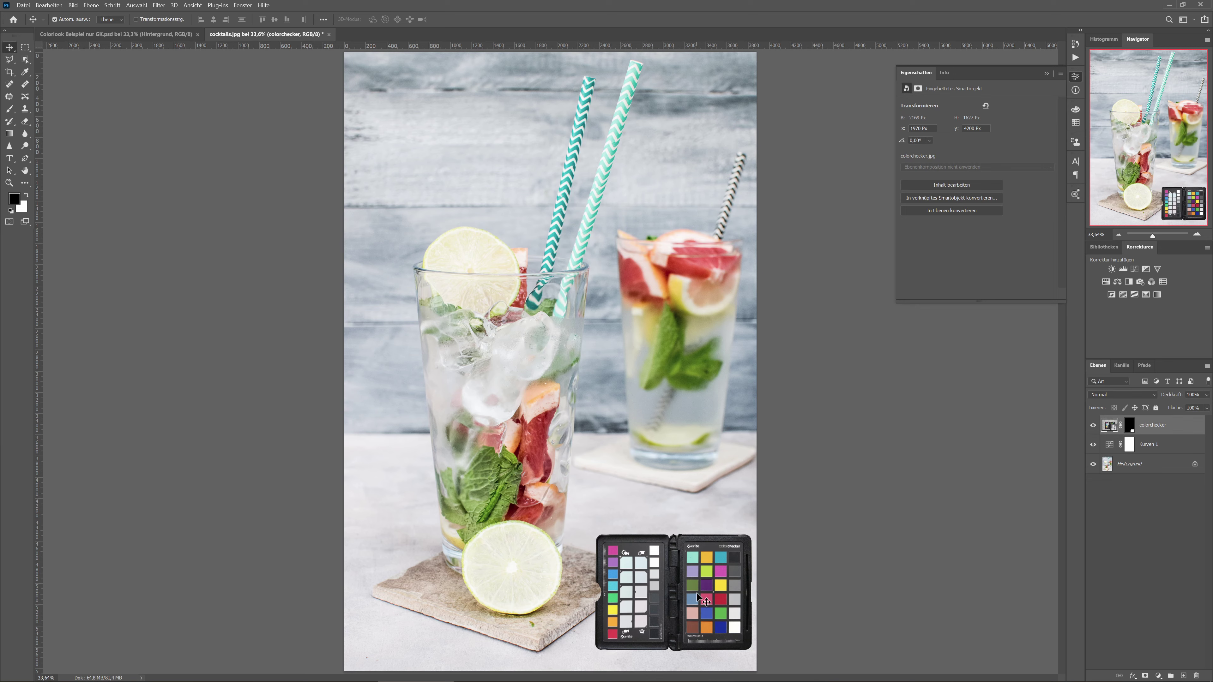
key(ctrl+t)
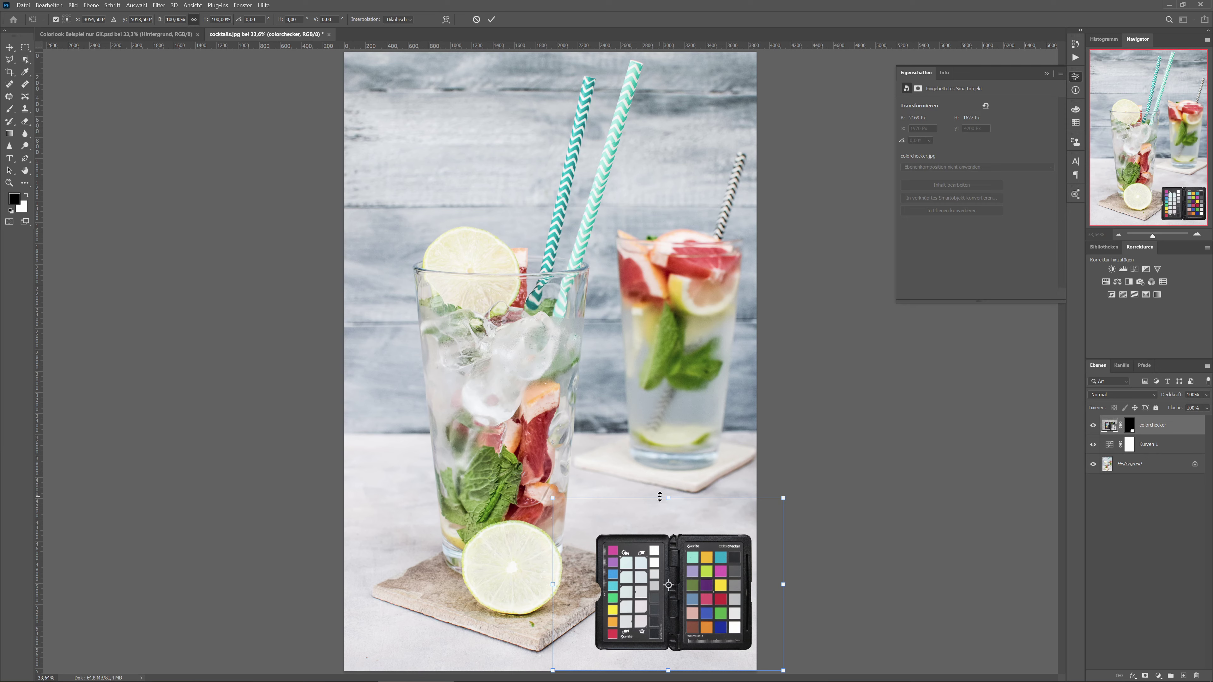
drag(665, 497, 665, 310)
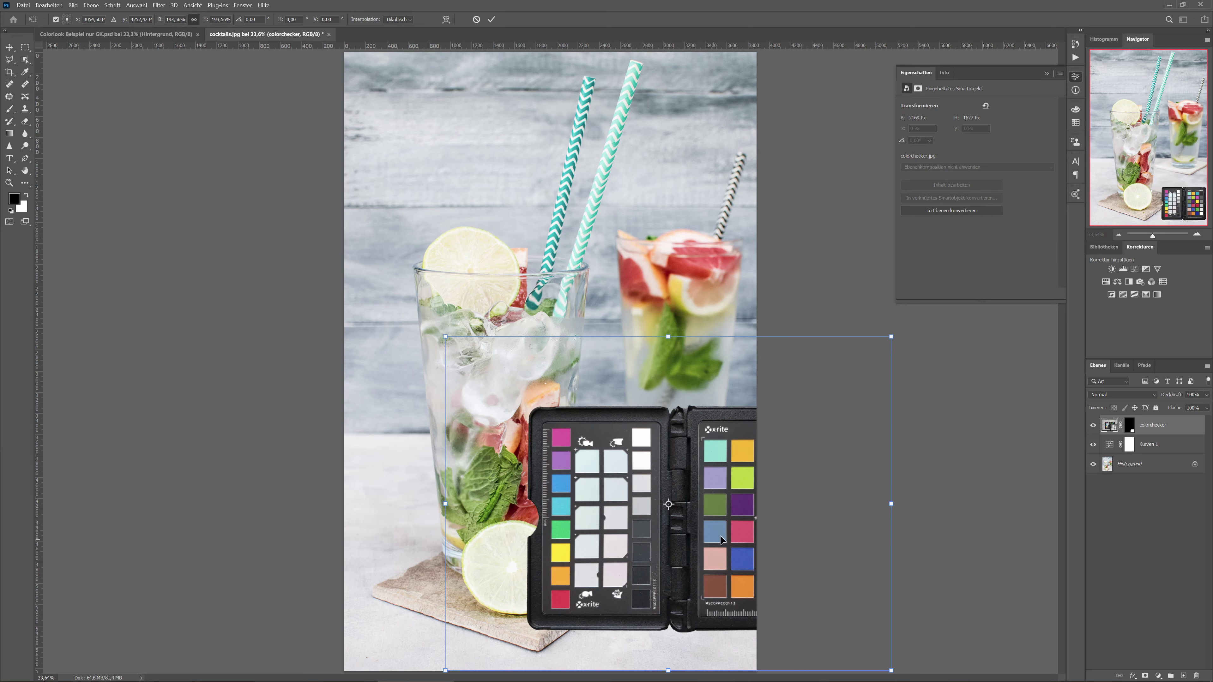
drag(725, 522, 617, 330)
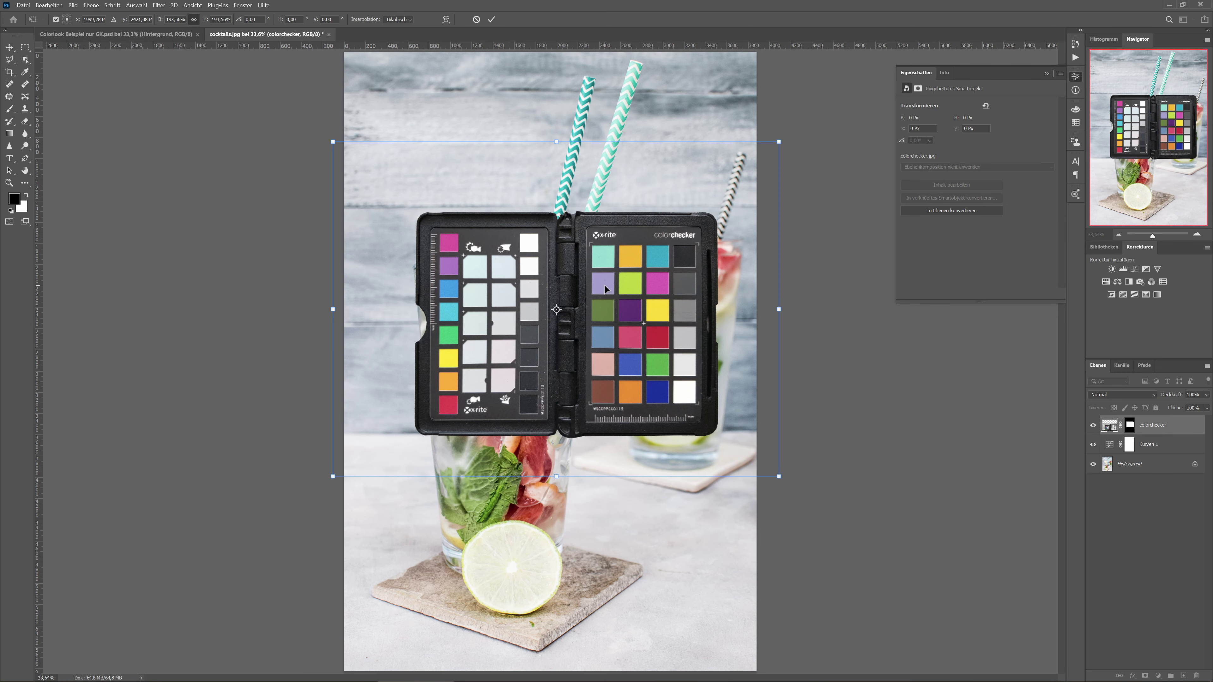
drag(603, 286, 624, 406)
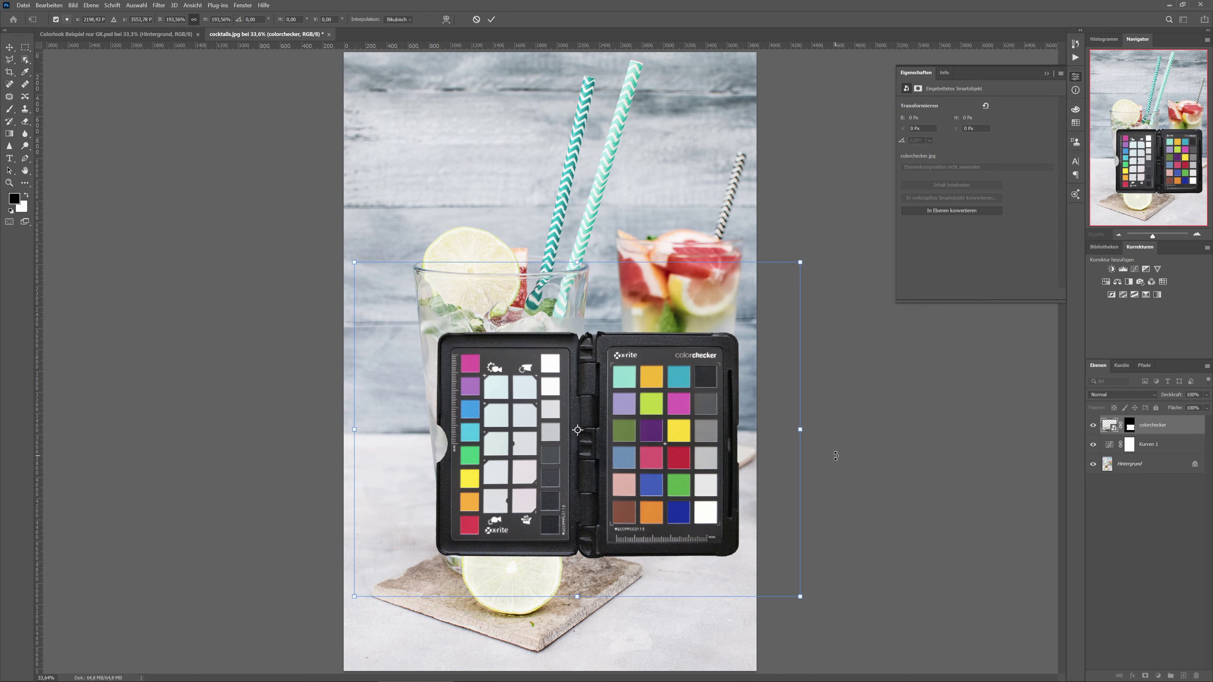
key(Return)
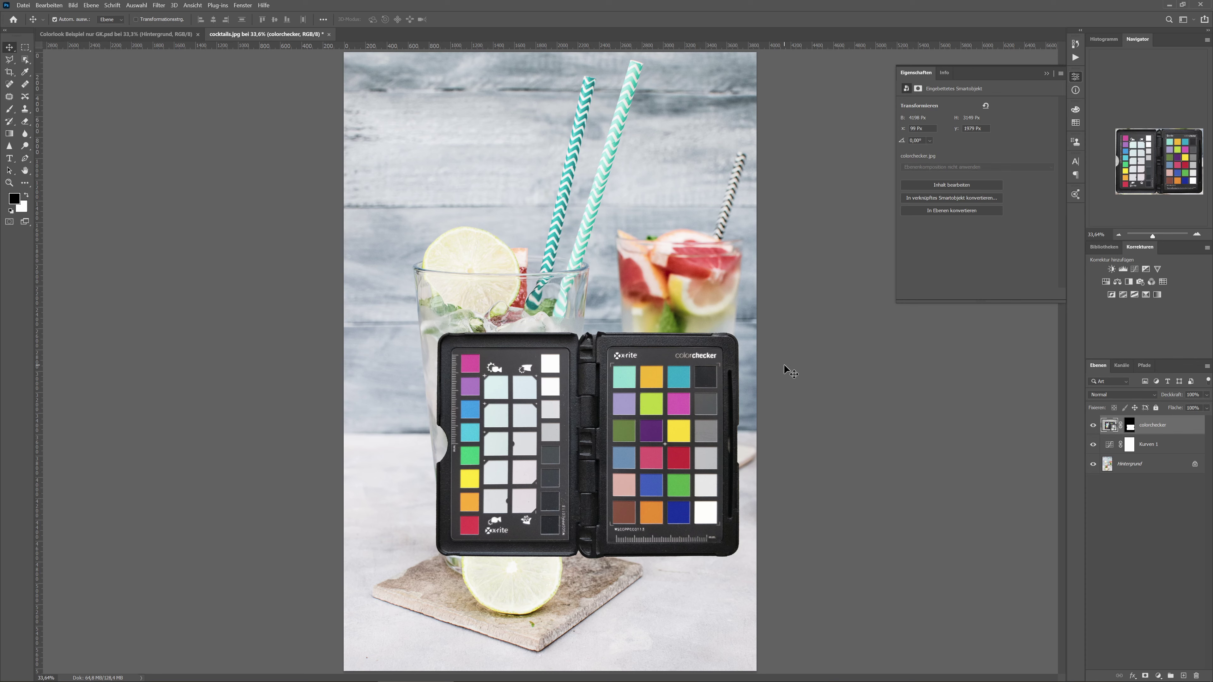
Step: Hide the colour chart and try the Farbnegativ and Crossentwicklung presets on Kurven 1
key(ctrl+comma)
key(alt+bracketleft)
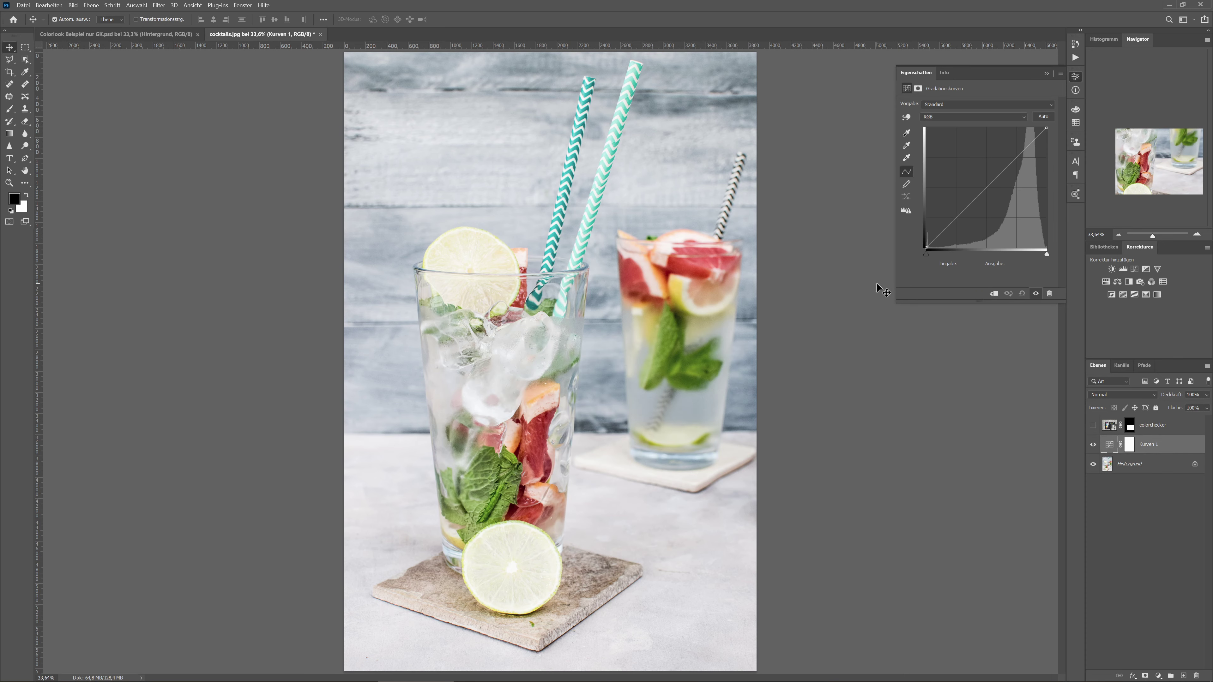
click(972, 103)
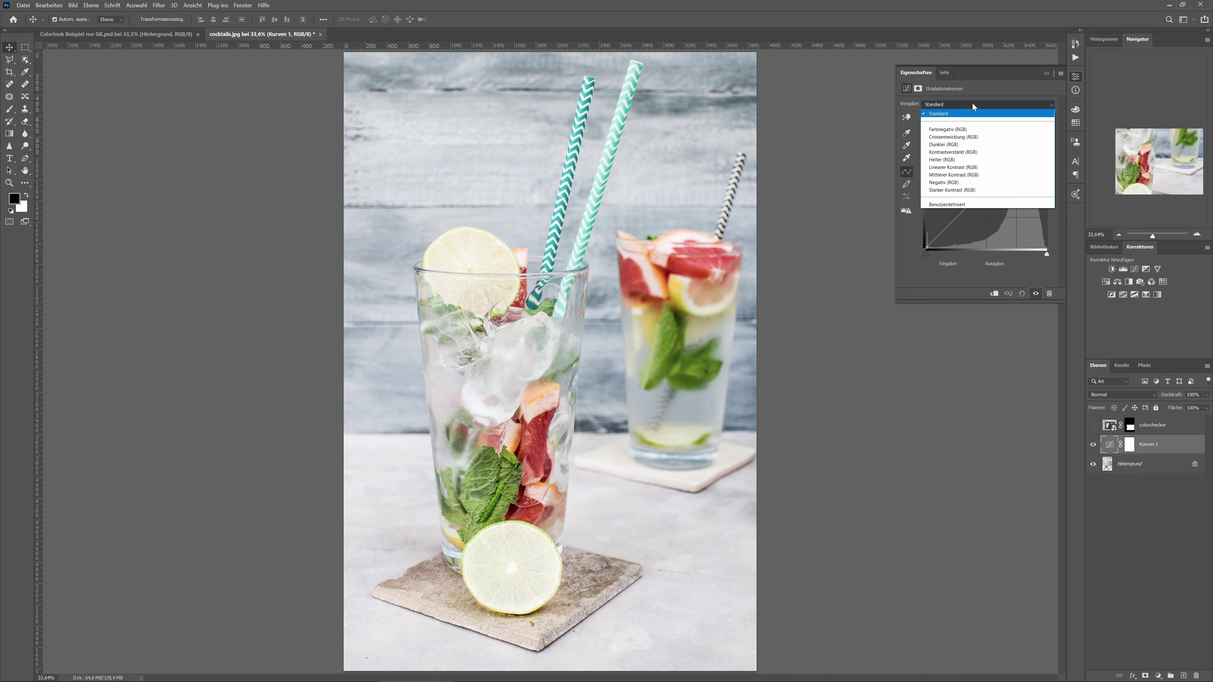
click(962, 128)
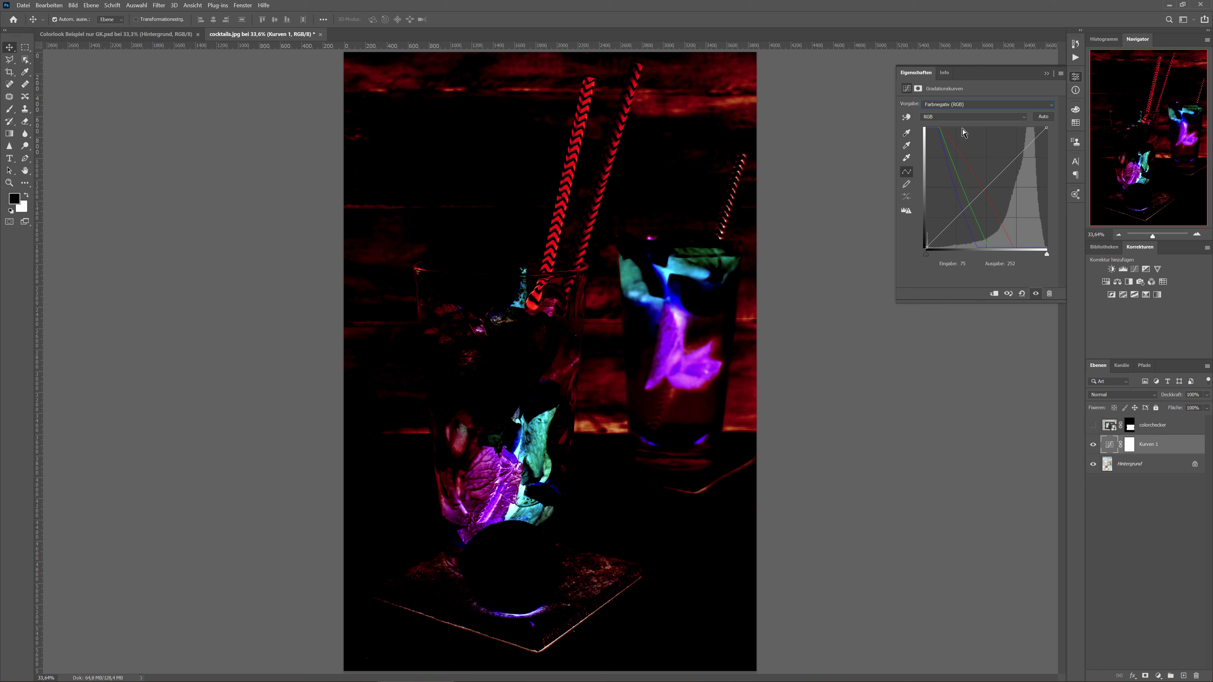
click(939, 104)
click(937, 104)
click(957, 139)
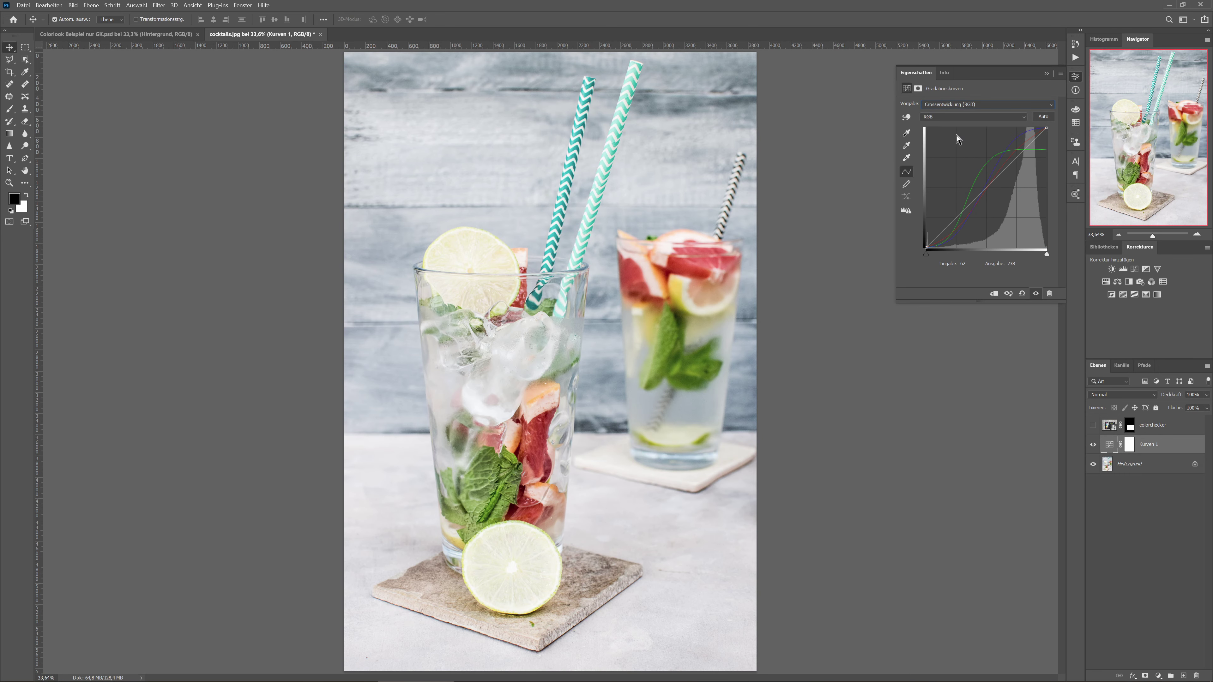
click(937, 105)
click(940, 109)
Step: Try the Dunkler, Kontrastverstärkt and Mittlerer Kontrast curve presets
click(937, 103)
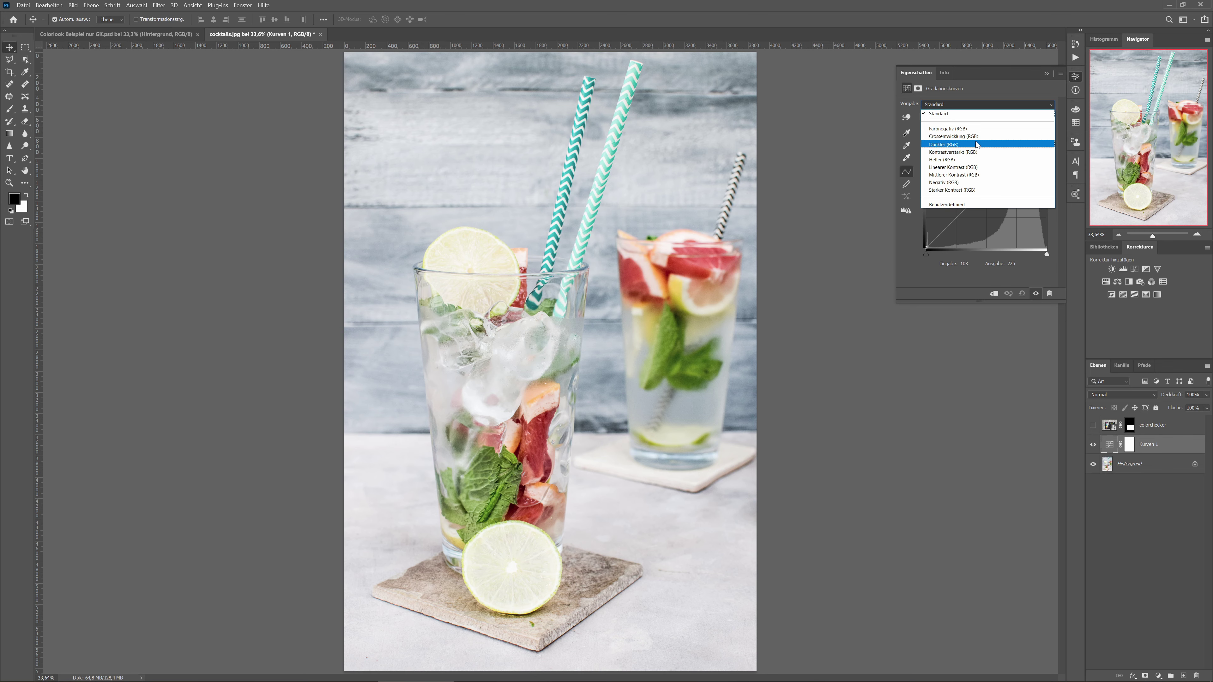
click(975, 144)
click(947, 104)
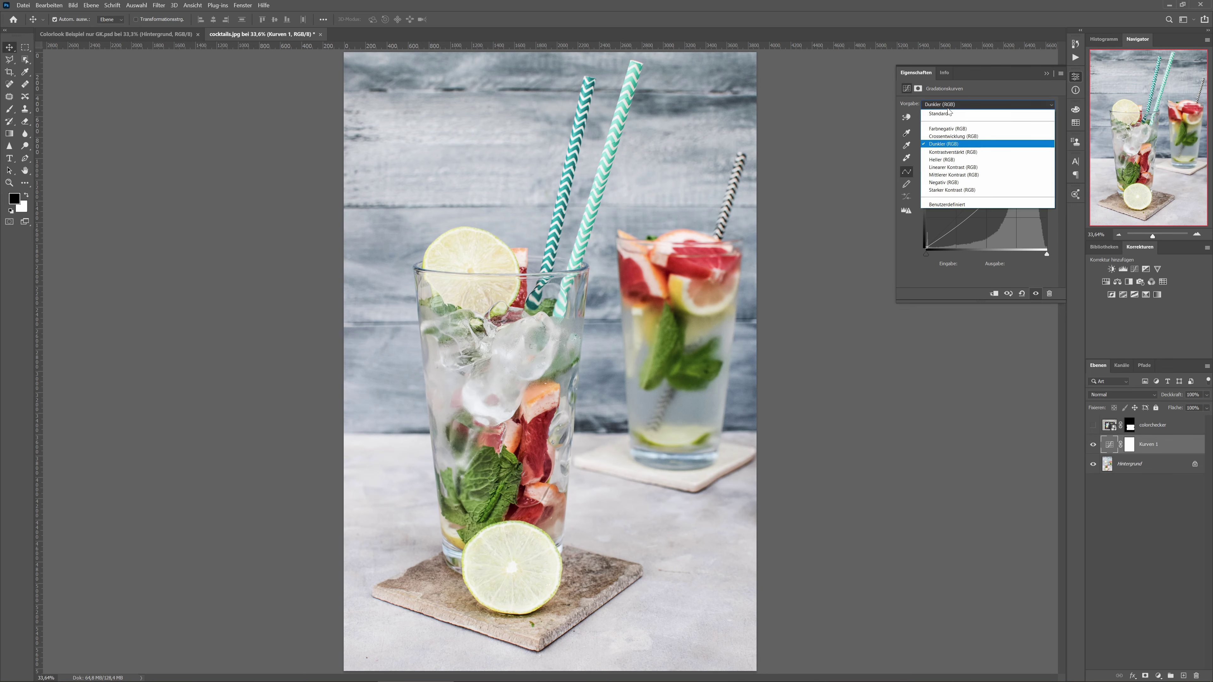
click(960, 151)
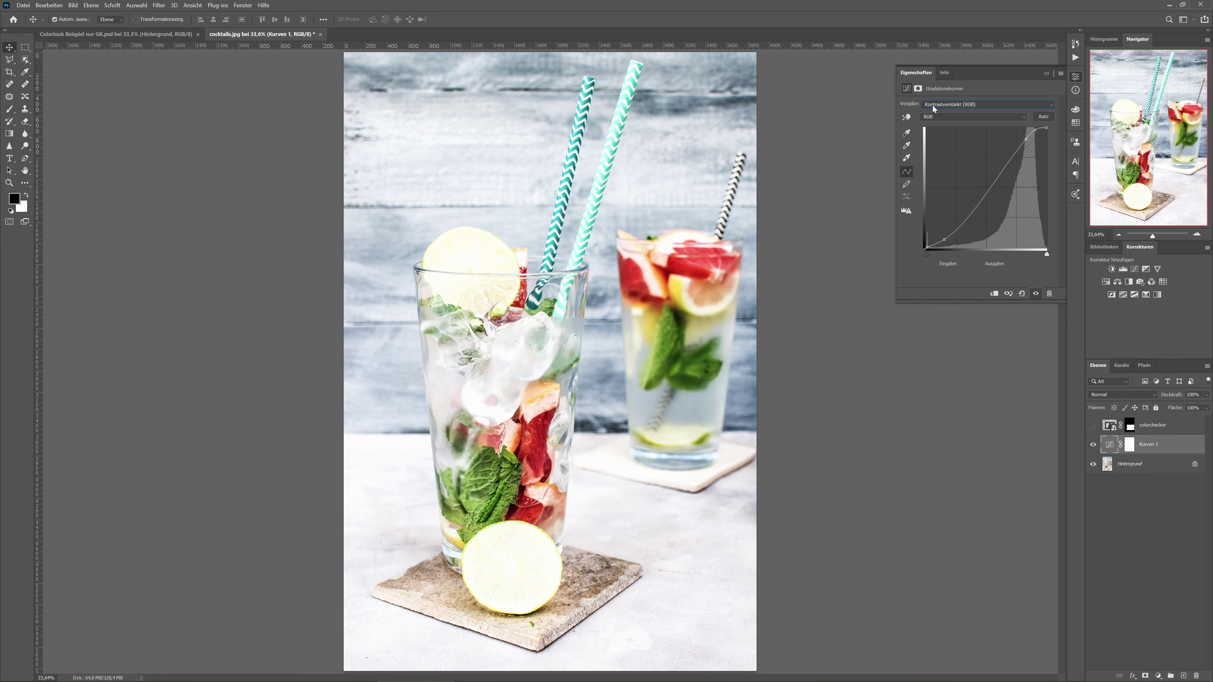
click(952, 105)
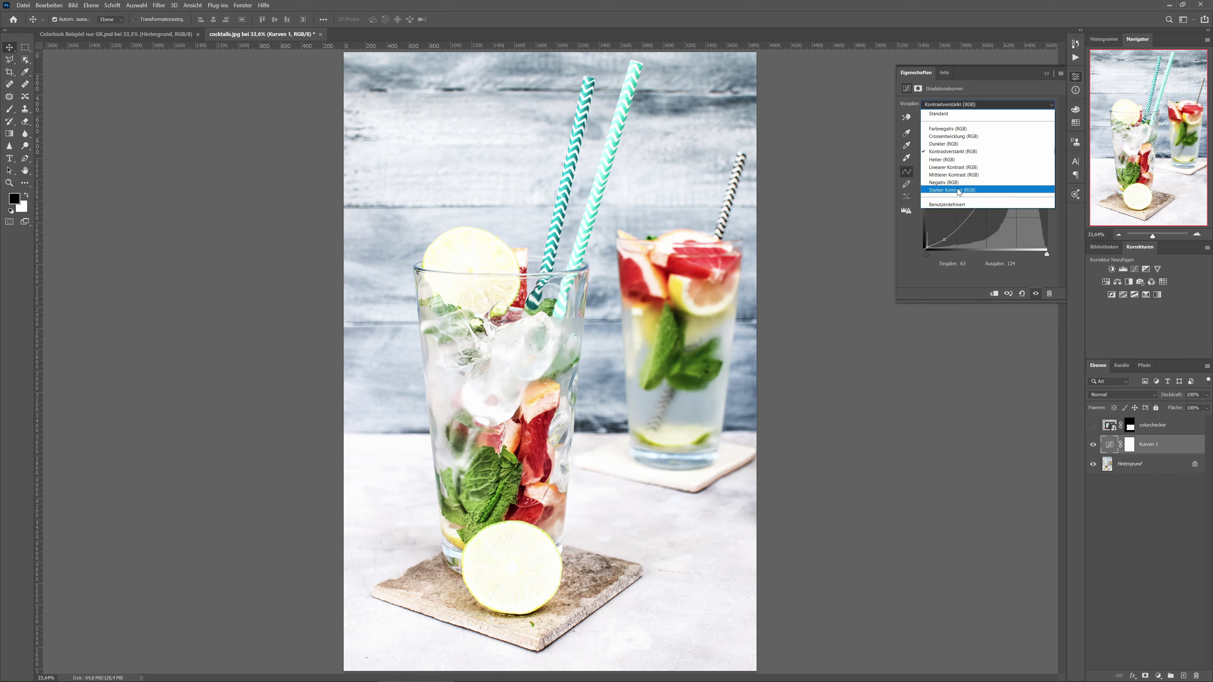
click(958, 175)
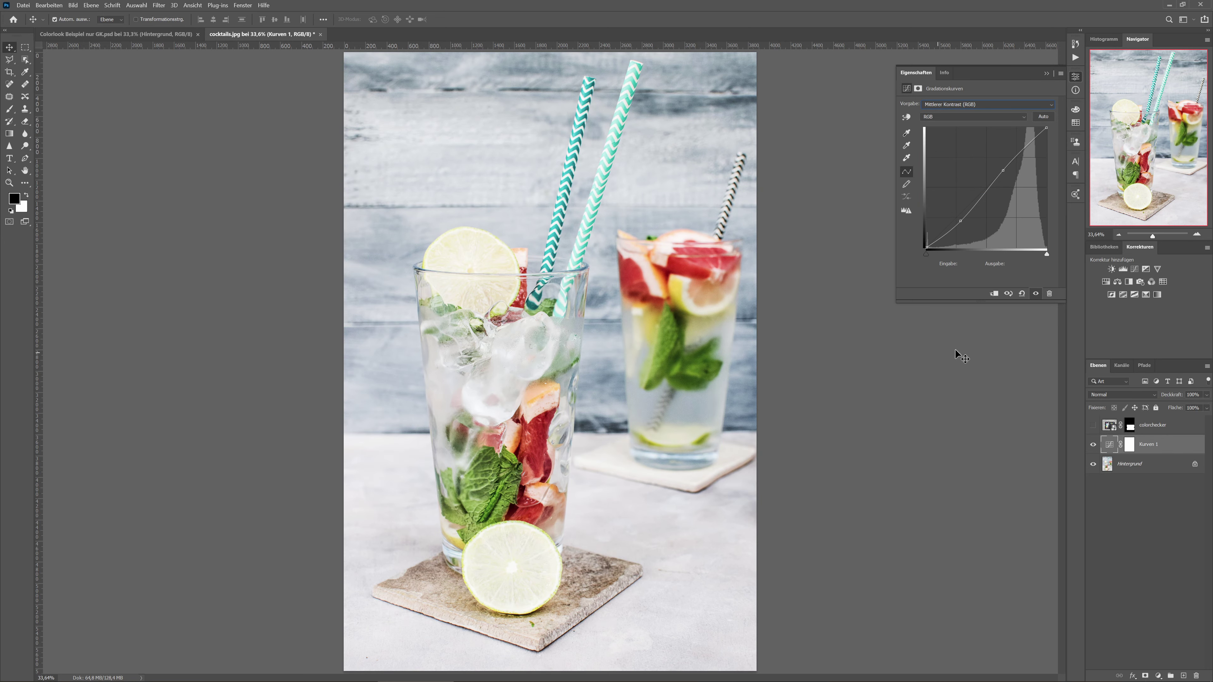
Step: Adjust midtone and shadow points, reset the curve, then apply Auto contrast
drag(1004, 170, 1003, 164)
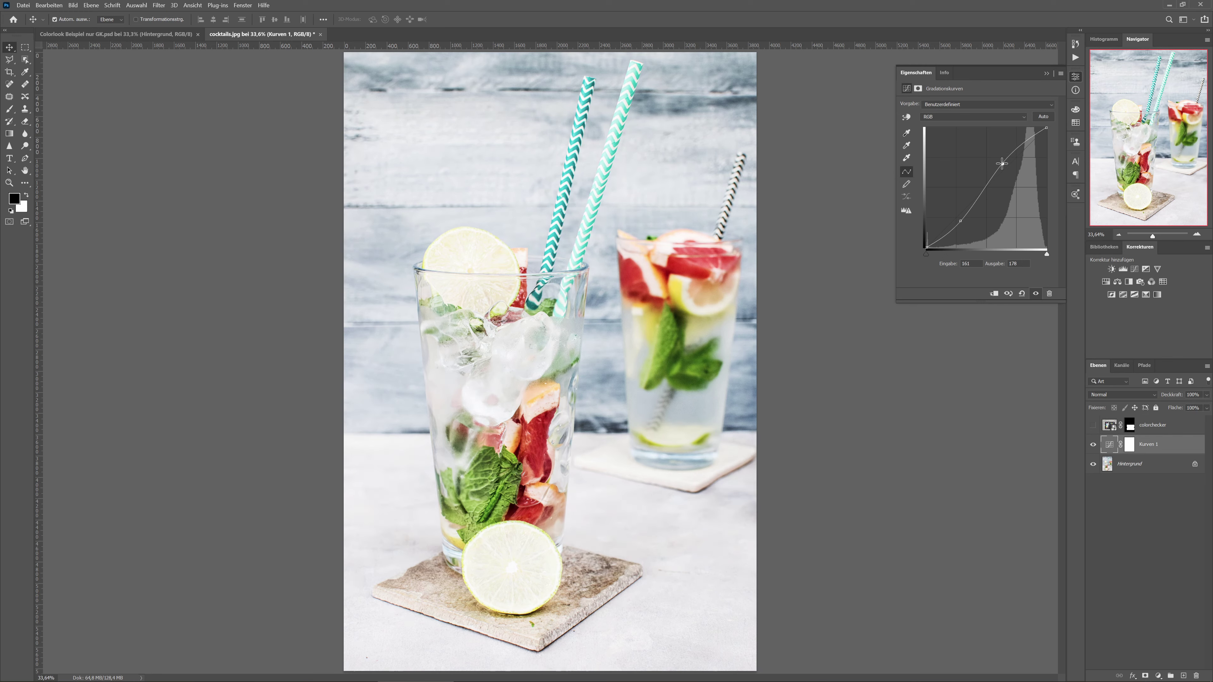
drag(961, 221, 982, 194)
click(985, 200)
click(1022, 293)
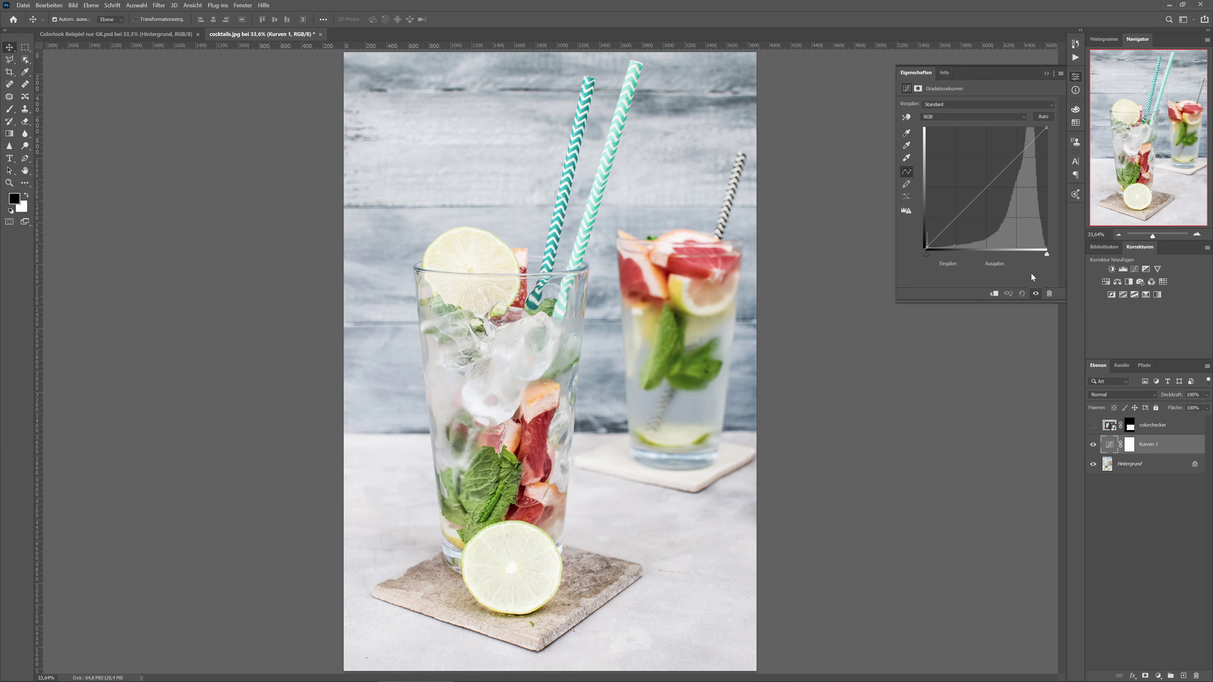
click(1048, 117)
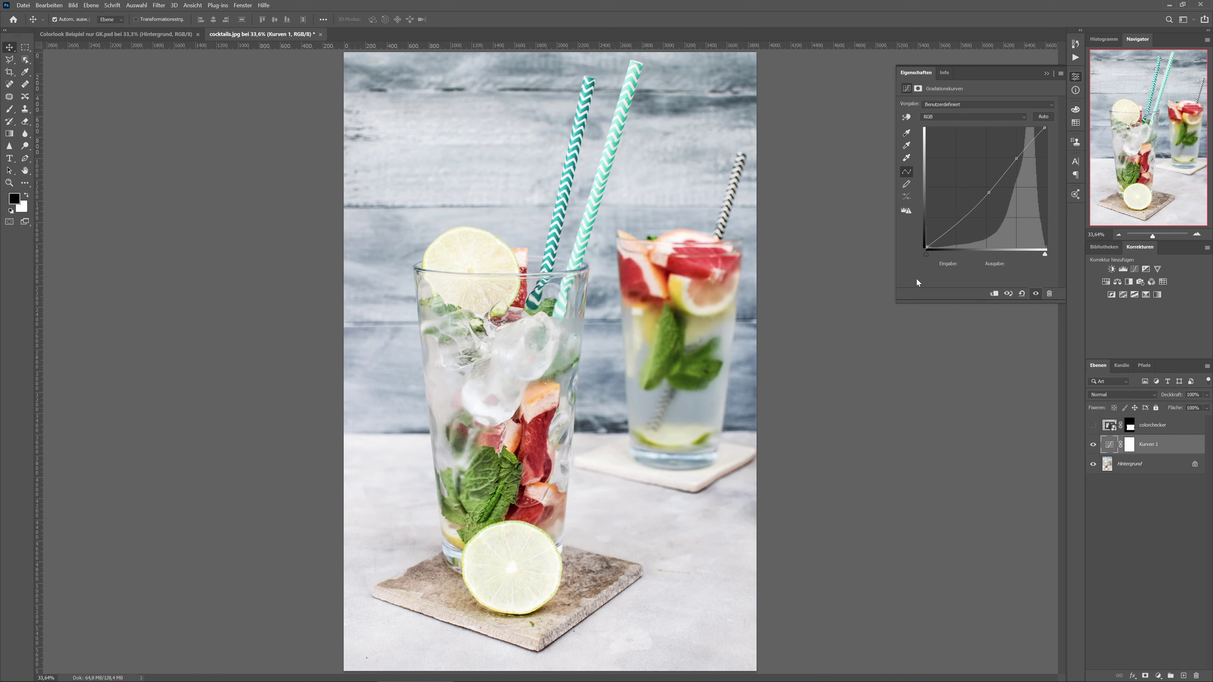
Step: Review the Auto-Optionen colour-correction settings from the Curves panel menu, then close them
click(1060, 74)
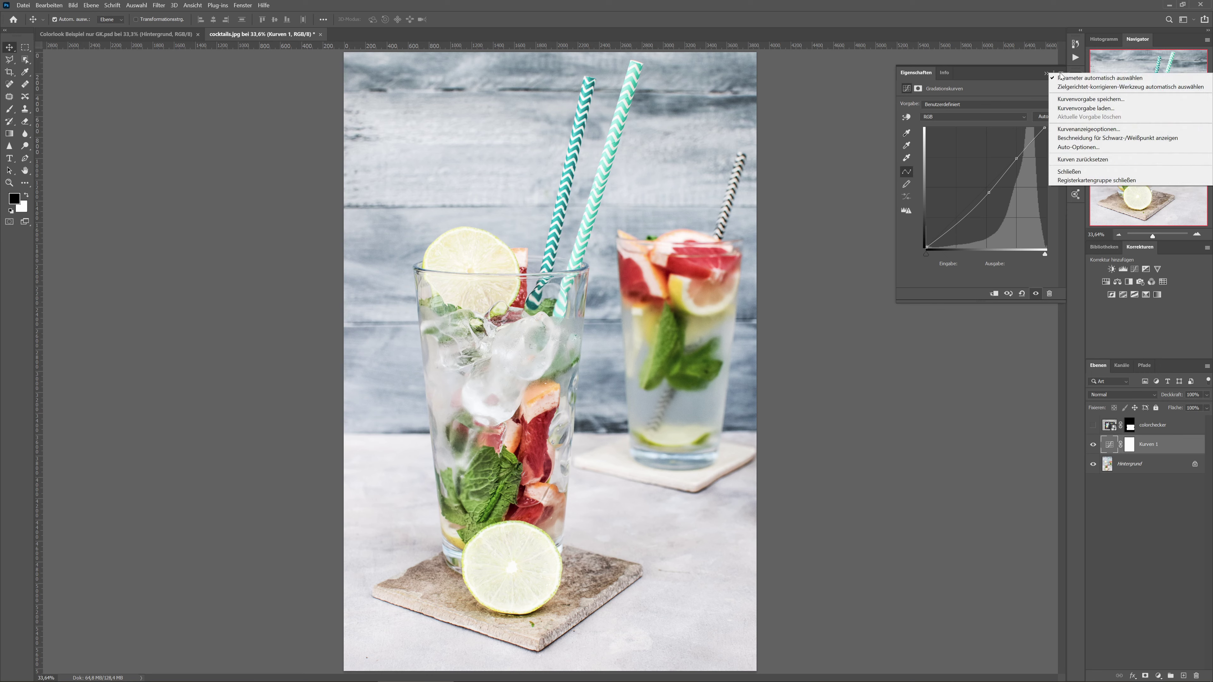
click(1061, 148)
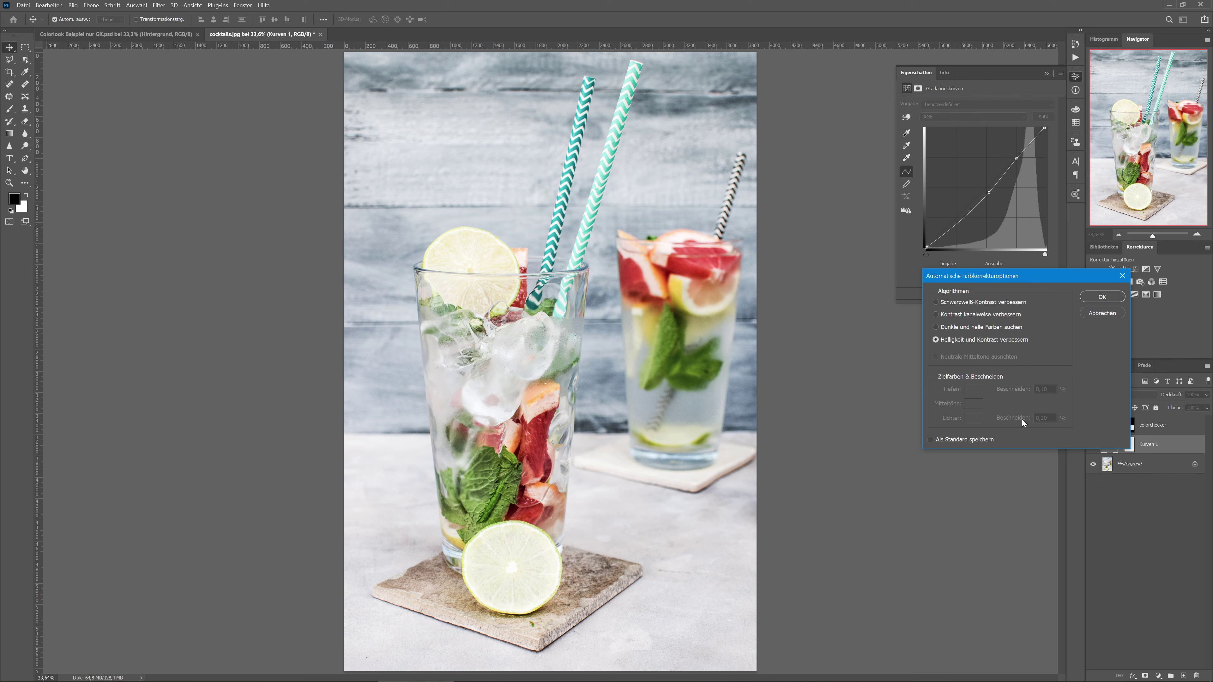
click(1103, 313)
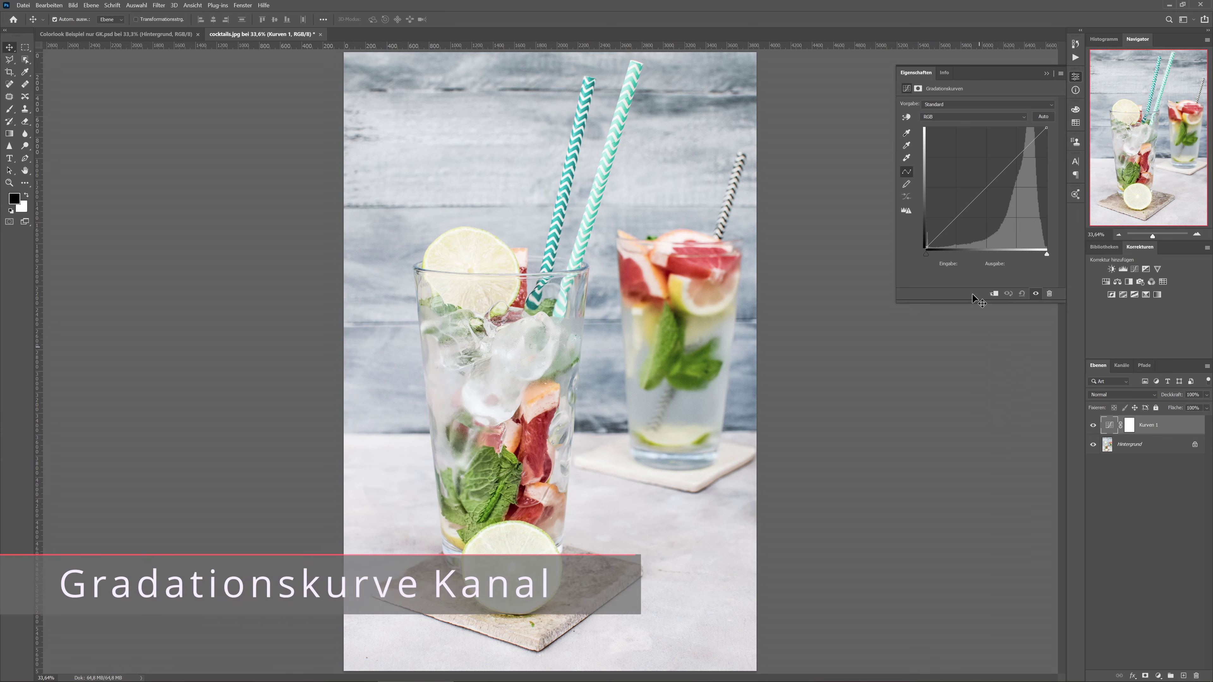
click(956, 118)
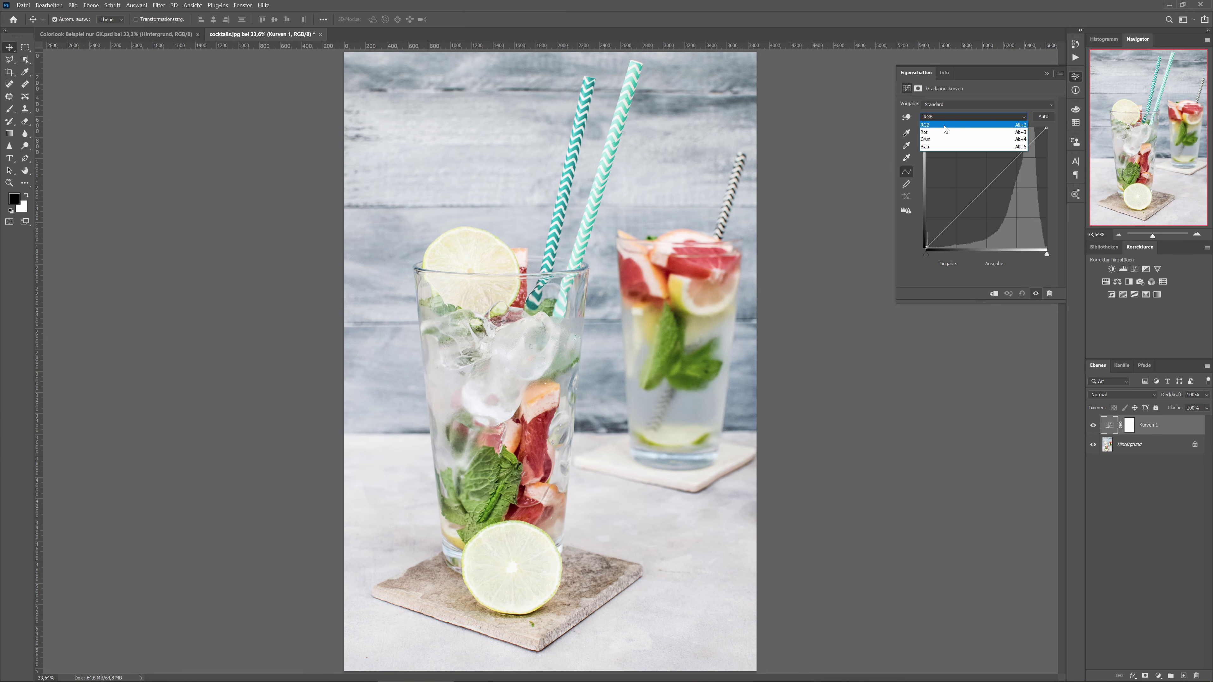
click(933, 126)
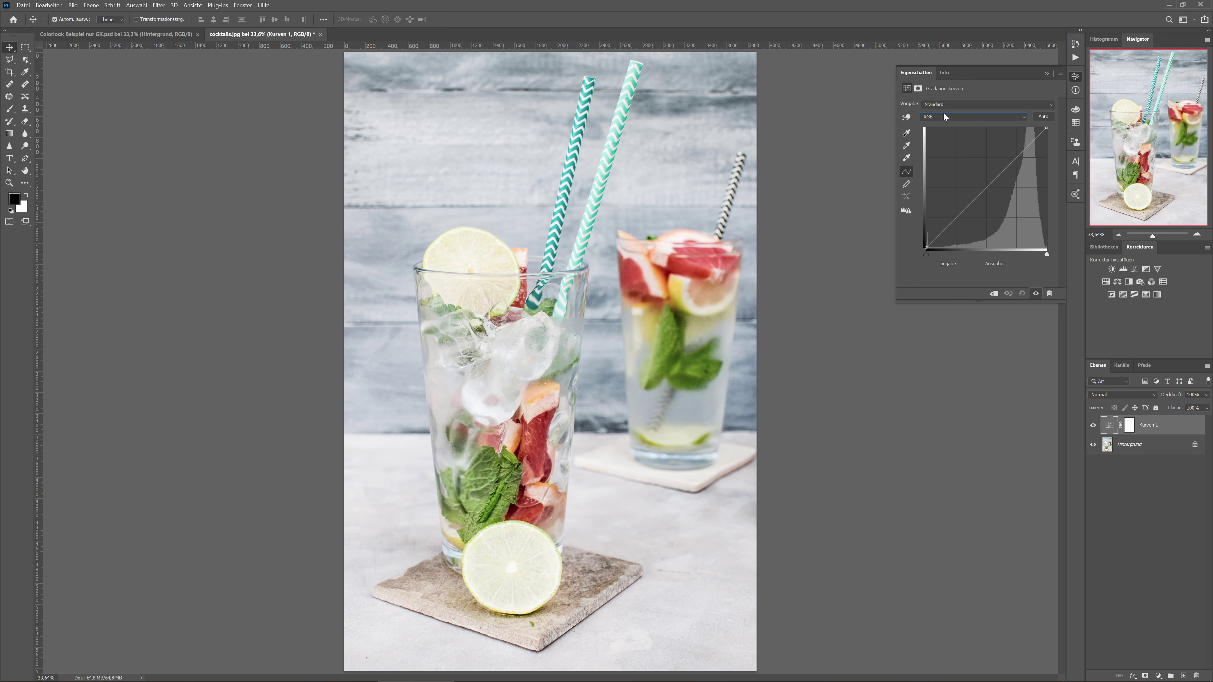
drag(996, 207, 986, 188)
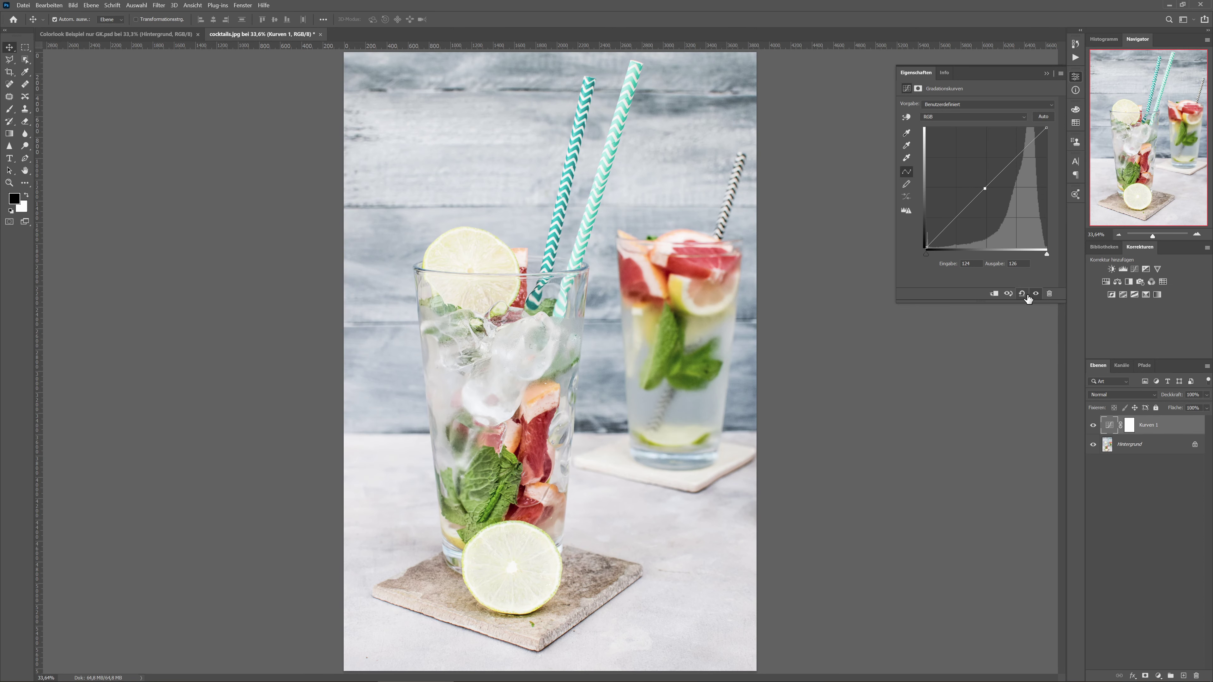
click(1023, 294)
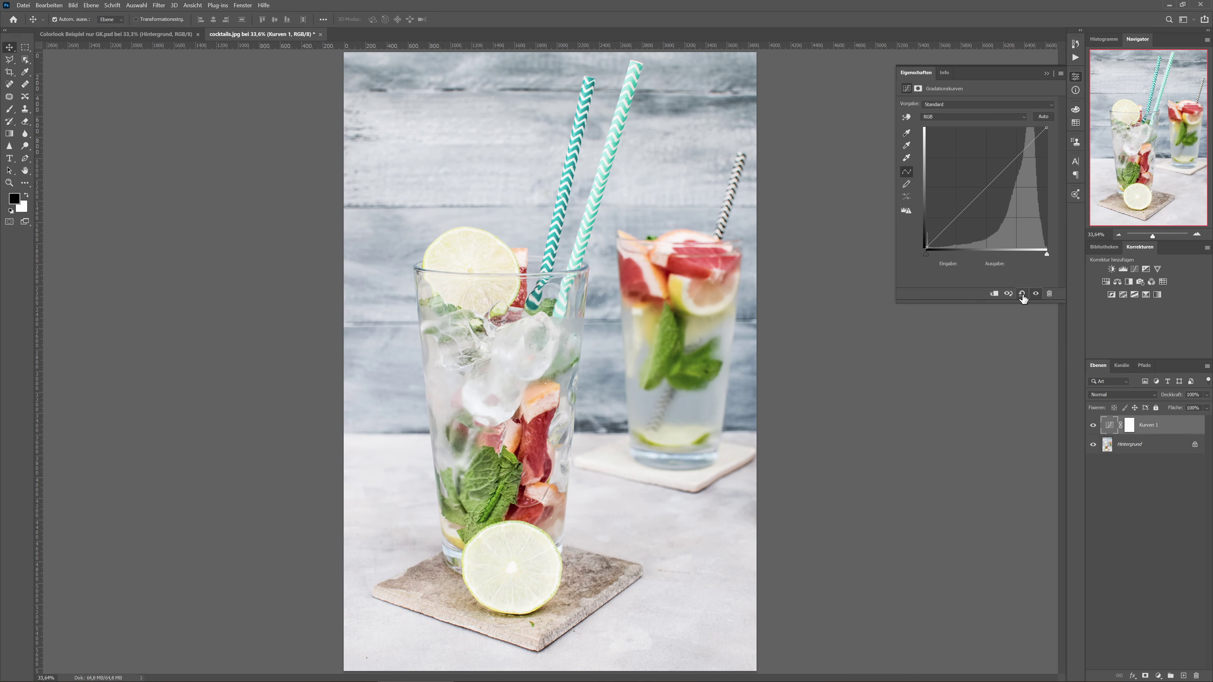
click(936, 117)
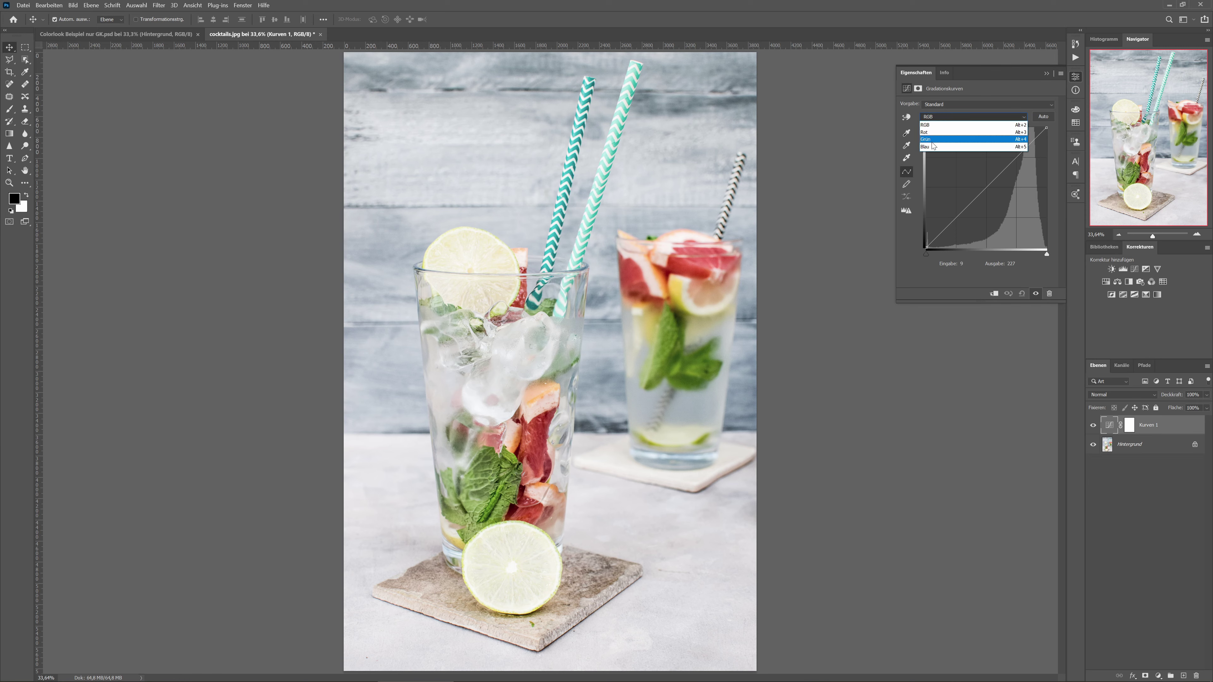
click(927, 133)
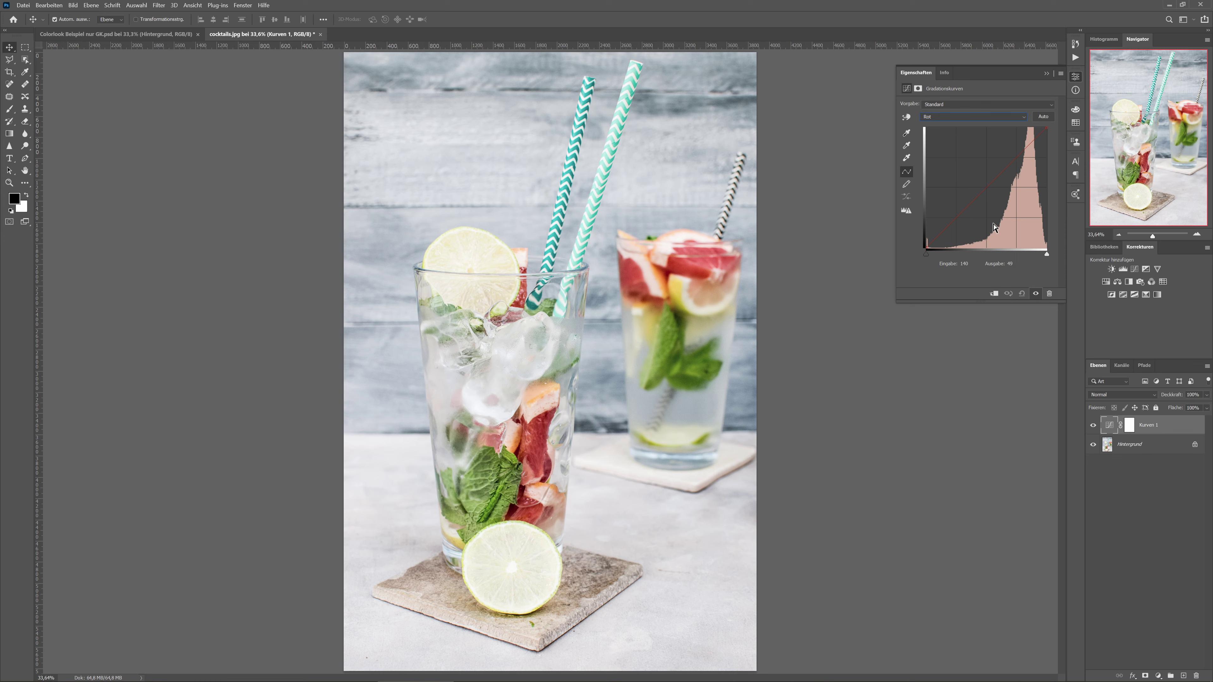
mouse_move(985, 190)
mouse_down()
mouse_move(980, 179)
mouse_move(1002, 204)
mouse_up()
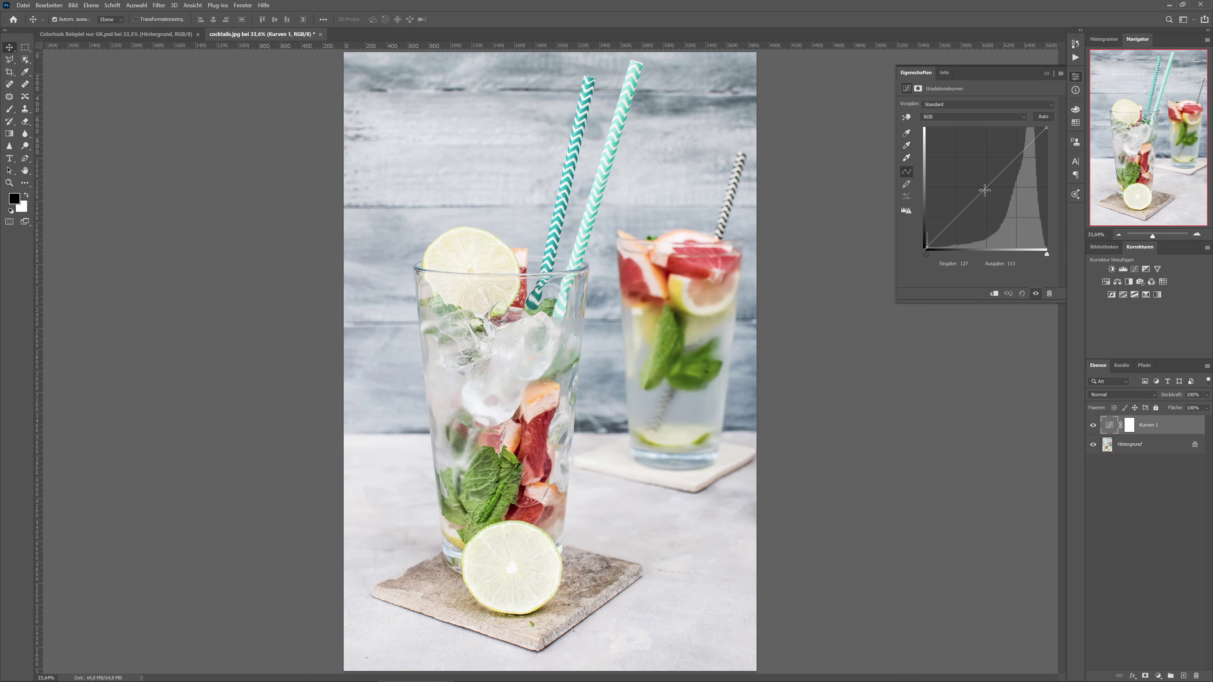
Step: Lower the Rot curve: black point in, midtones down, upper point to 211/216, then back to RGB
click(974, 116)
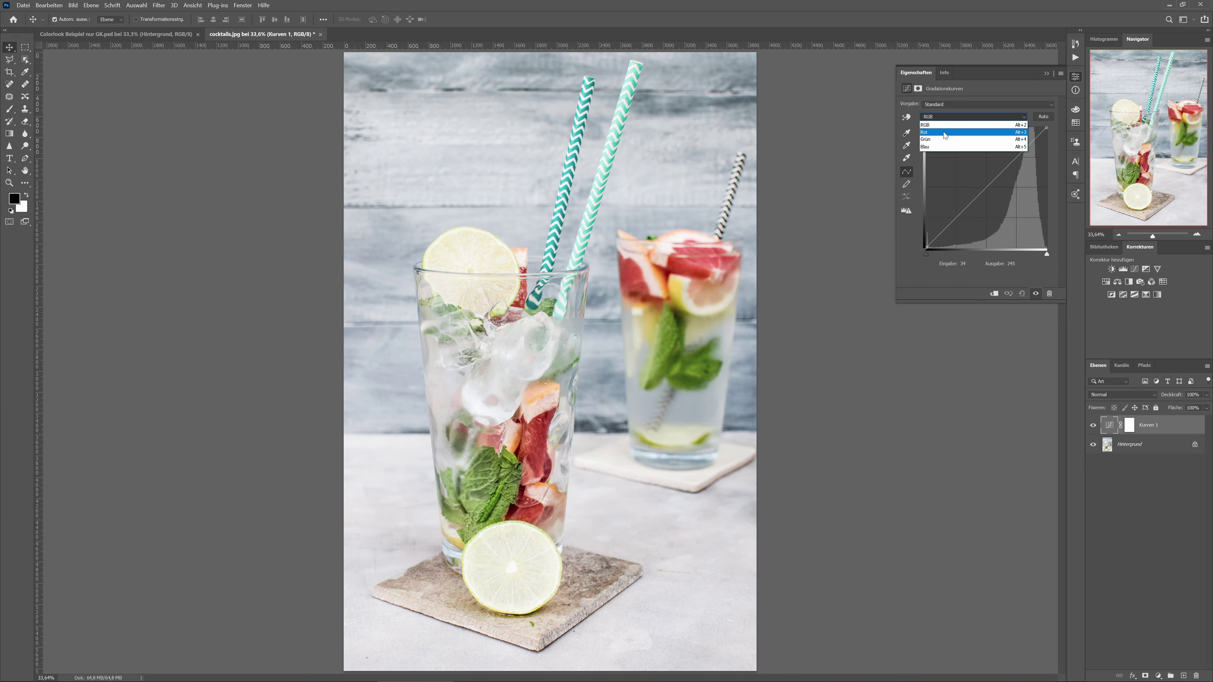
click(943, 133)
drag(926, 248, 963, 251)
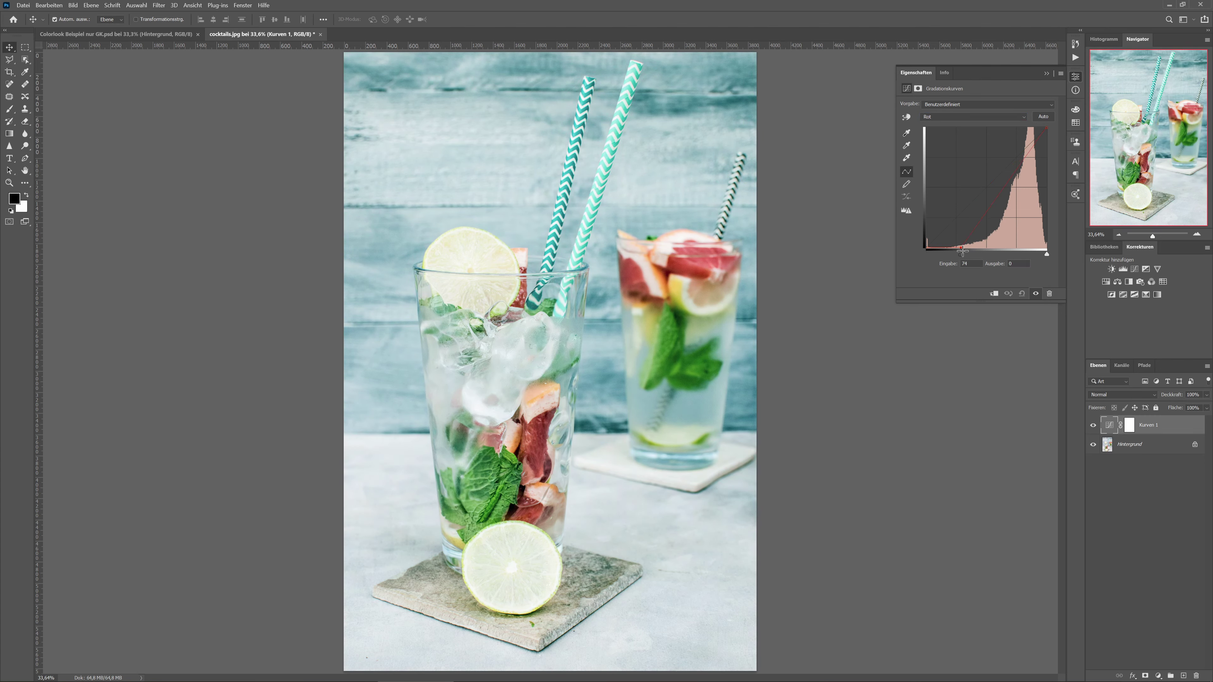
mouse_move(963, 252)
mouse_down()
mouse_move(980, 253)
mouse_move(914, 249)
mouse_up()
drag(987, 187, 987, 202)
click(965, 223)
click(1015, 164)
drag(1015, 164, 1026, 146)
click(944, 117)
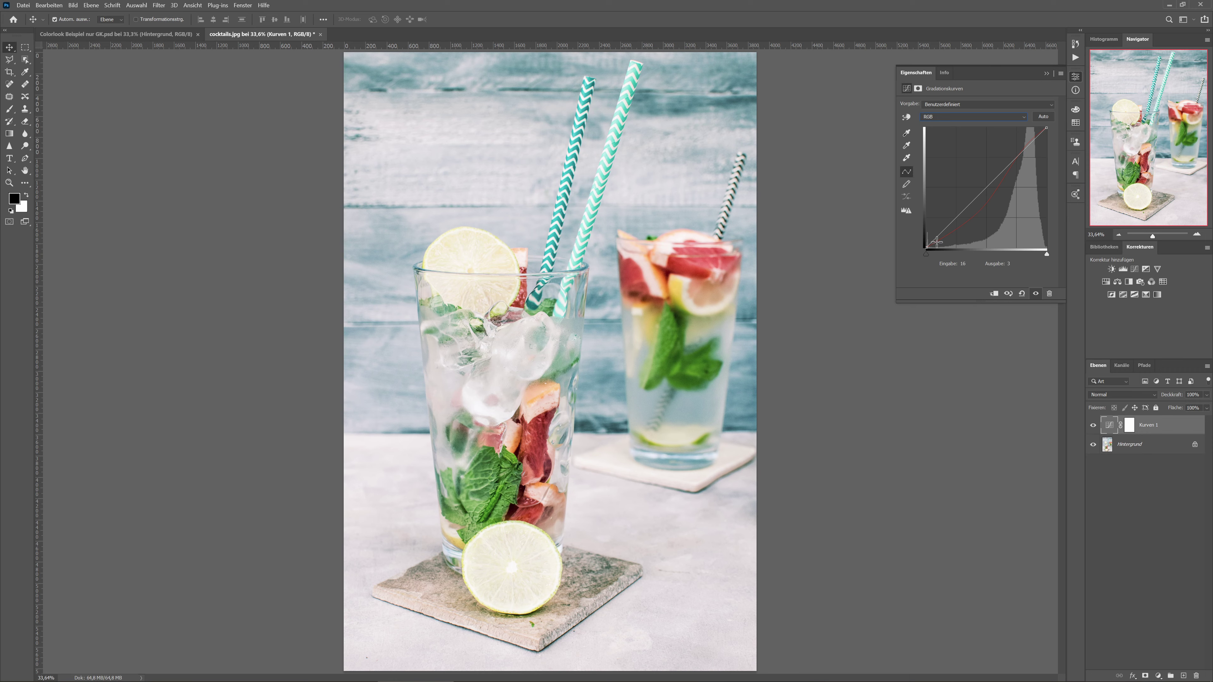
Step: Raise the Green curve to tint the cocktail photo green, then reset Curves to Standard
click(934, 117)
key(alt+4)
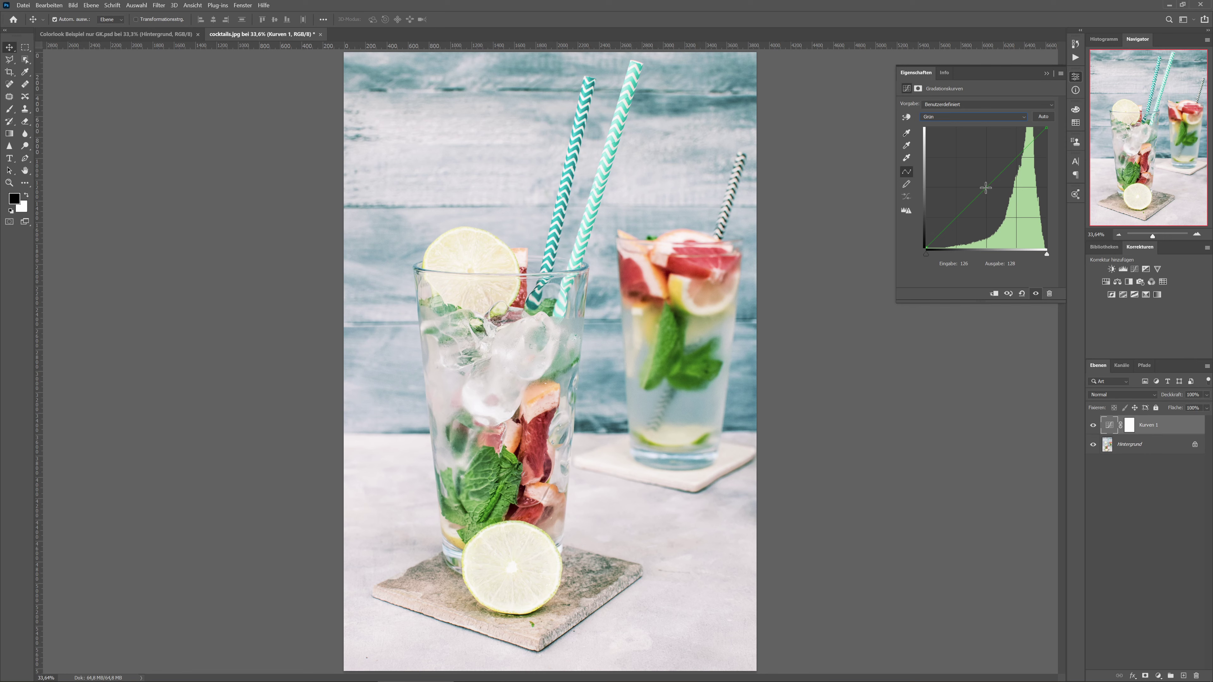
drag(994, 180, 994, 201)
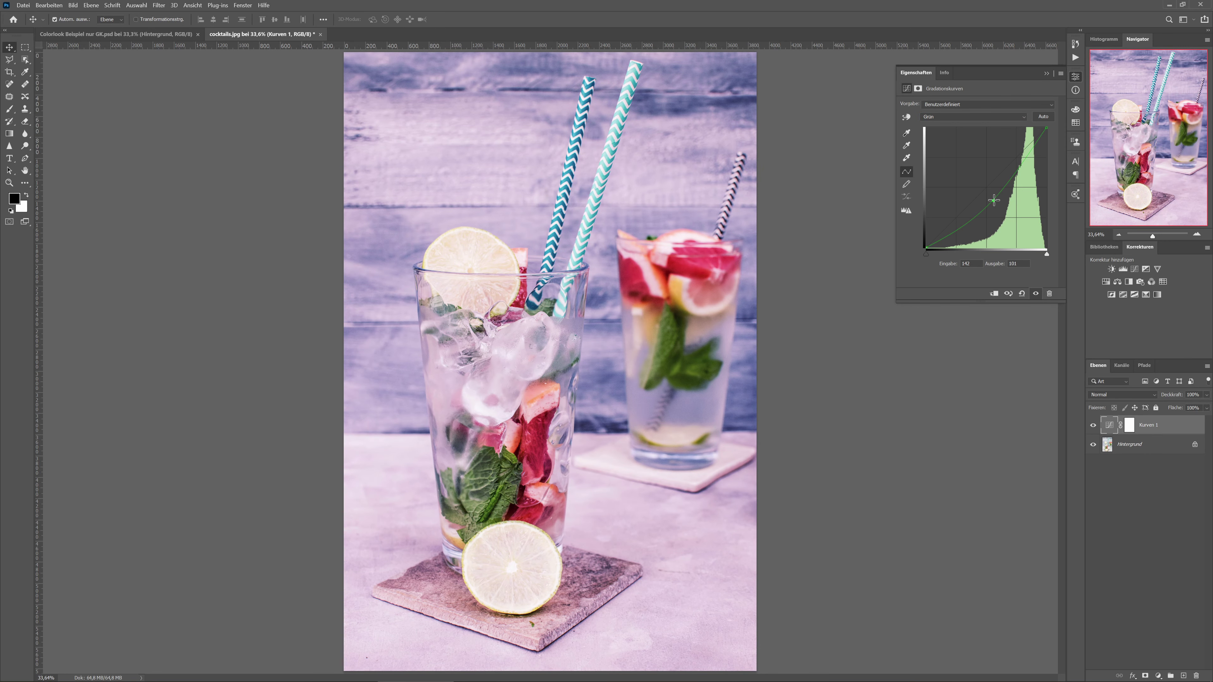
mouse_move(994, 200)
mouse_down()
mouse_move(972, 167)
mouse_move(984, 181)
mouse_up()
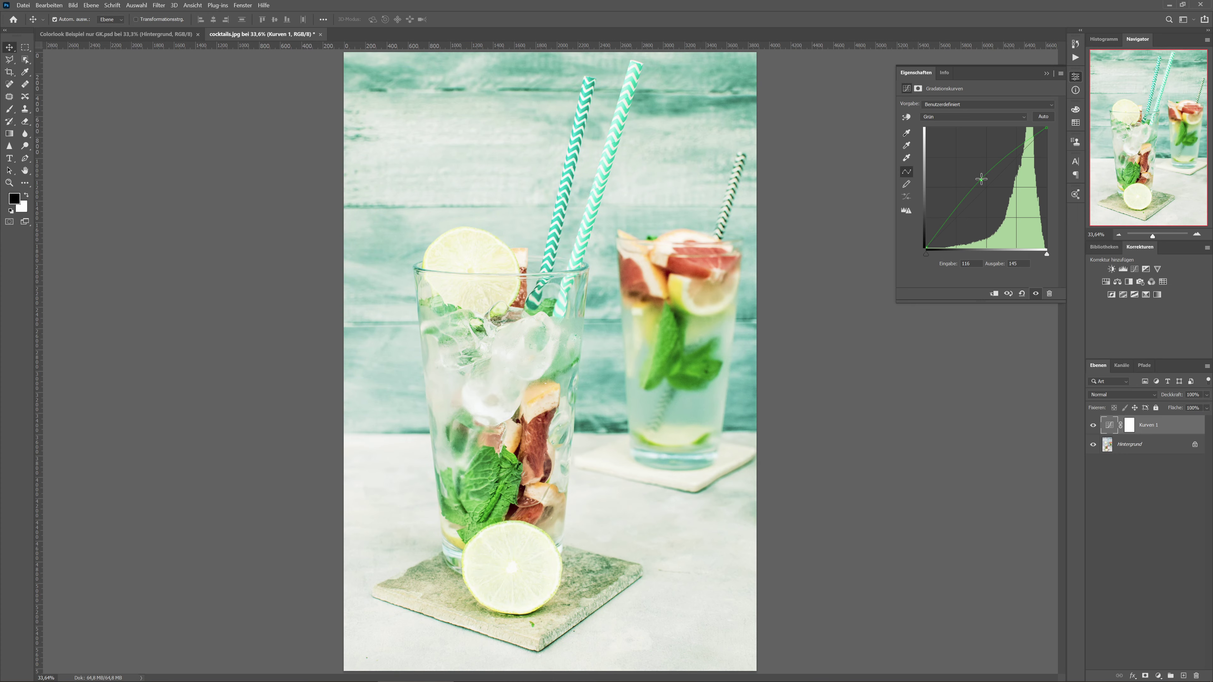
click(1022, 293)
Step: On the Blau channel, push the blue curve up and down to swing the photo toward yellow and blue
click(939, 117)
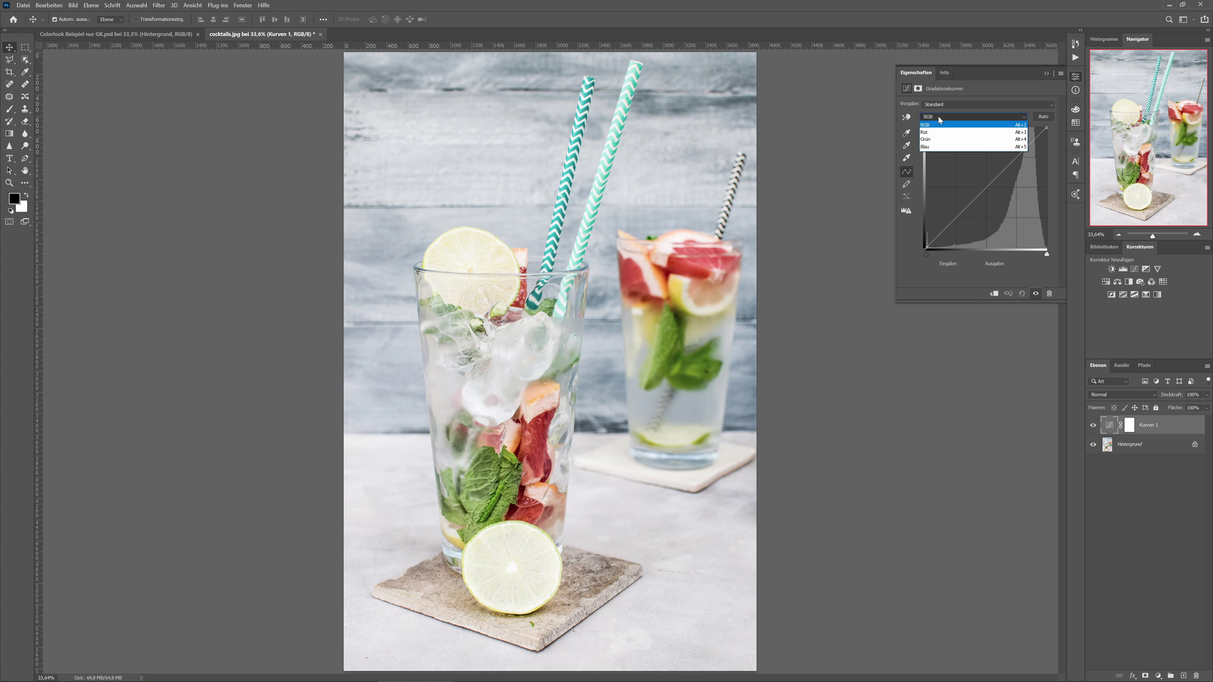
click(947, 148)
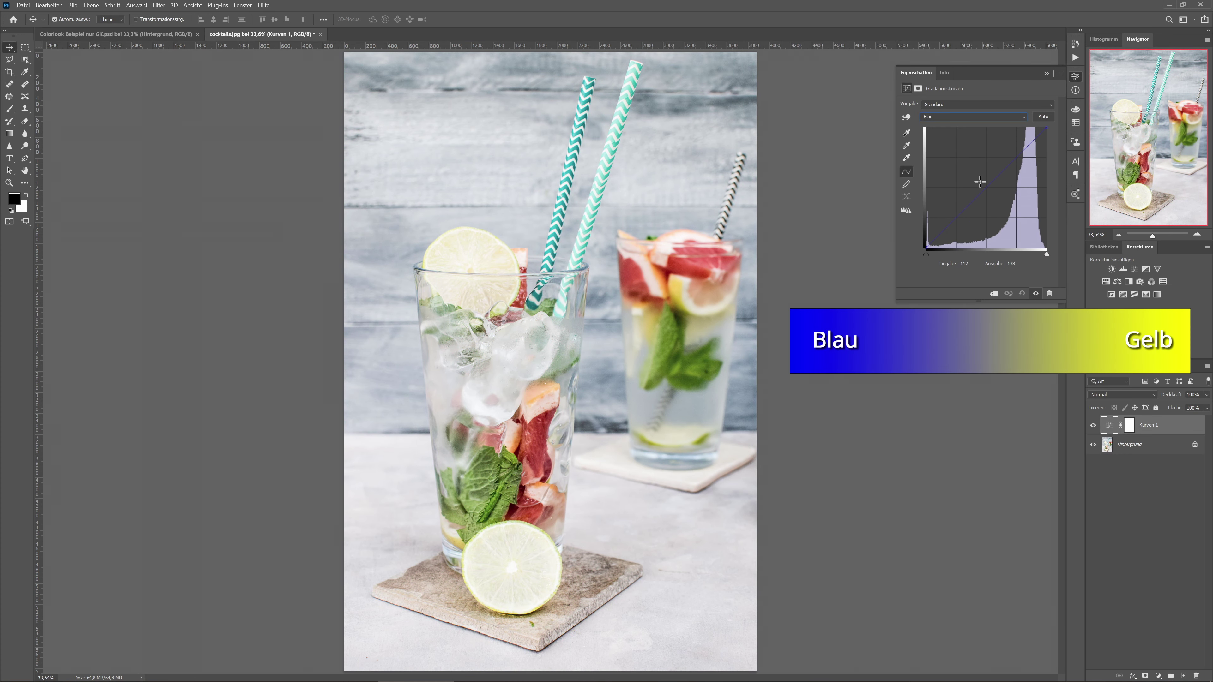
mouse_move(980, 181)
mouse_down()
mouse_move(1000, 204)
mouse_move(970, 168)
mouse_up()
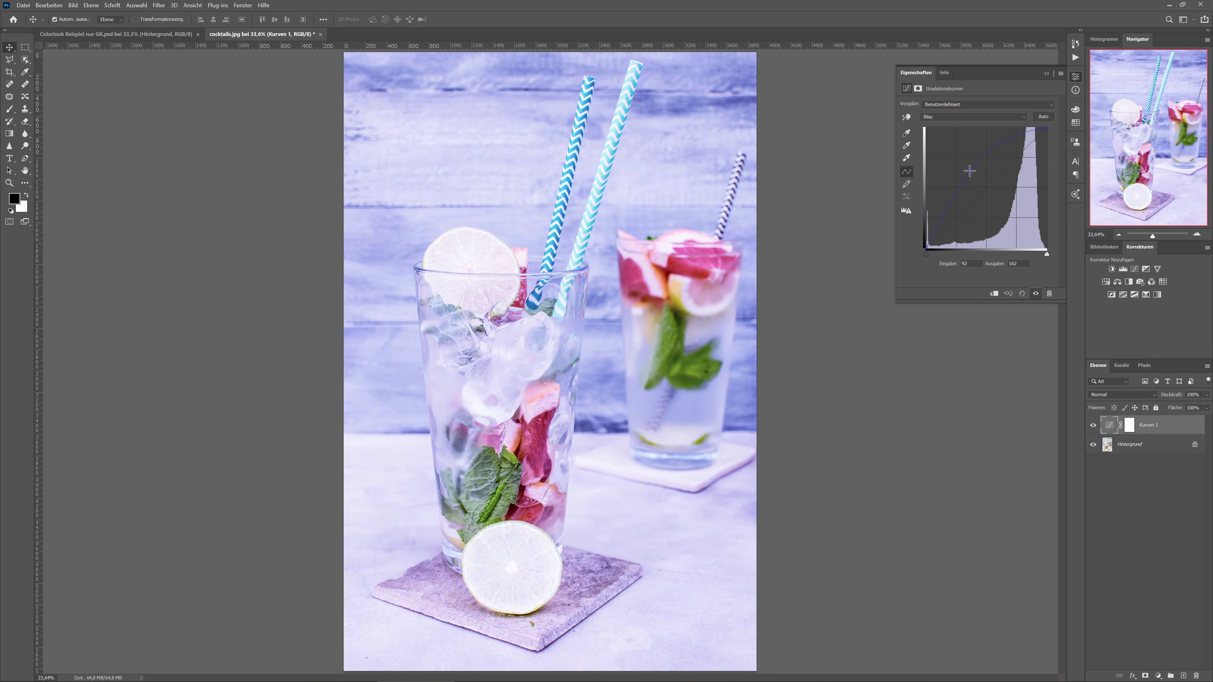
drag(970, 172, 974, 189)
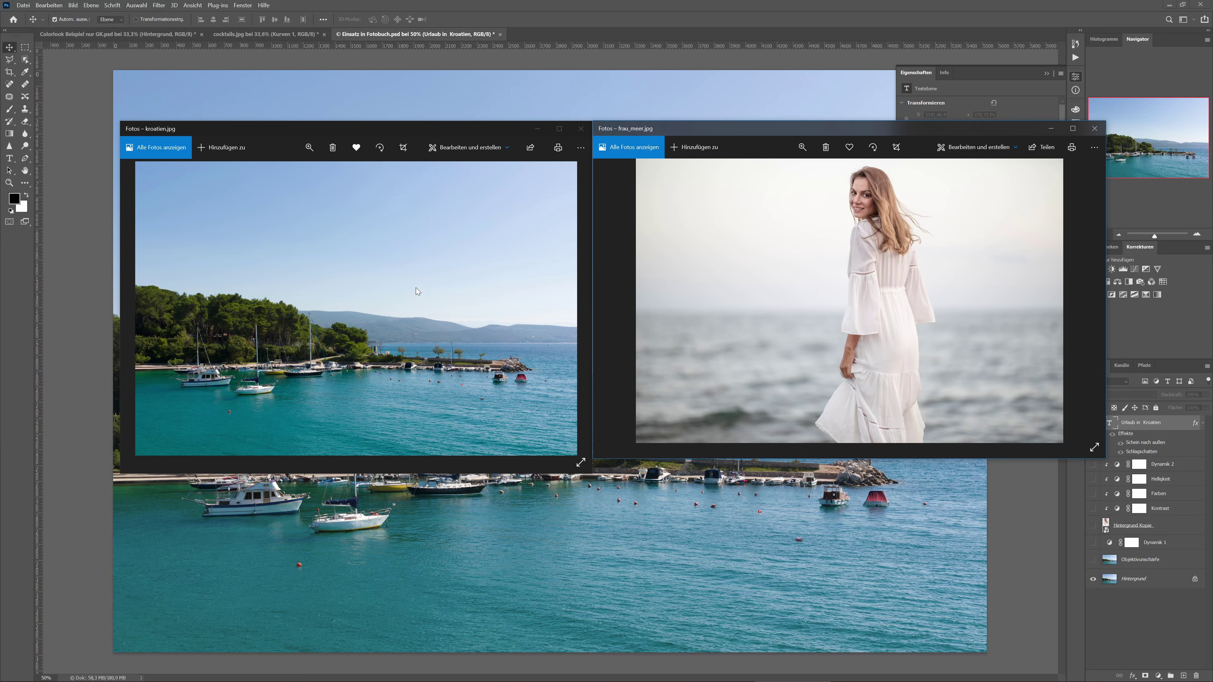
Step: Minimize the kroatien.jpg and frau_meer.jpg Photos windows
click(536, 130)
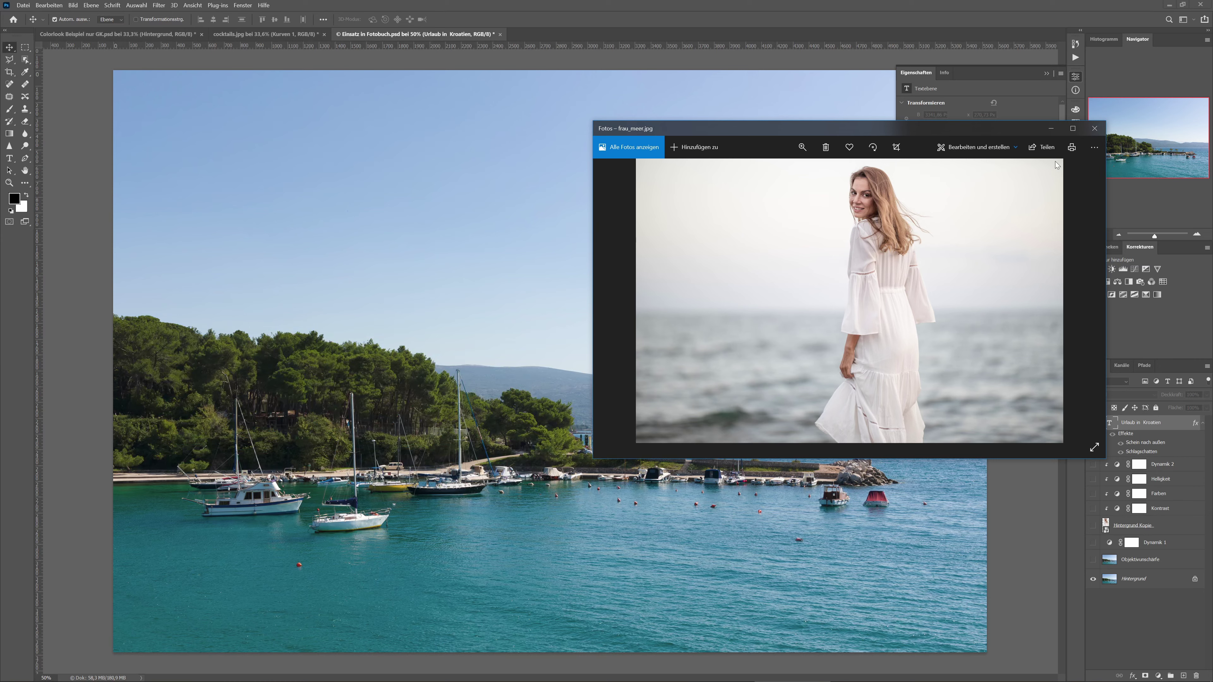
click(1050, 130)
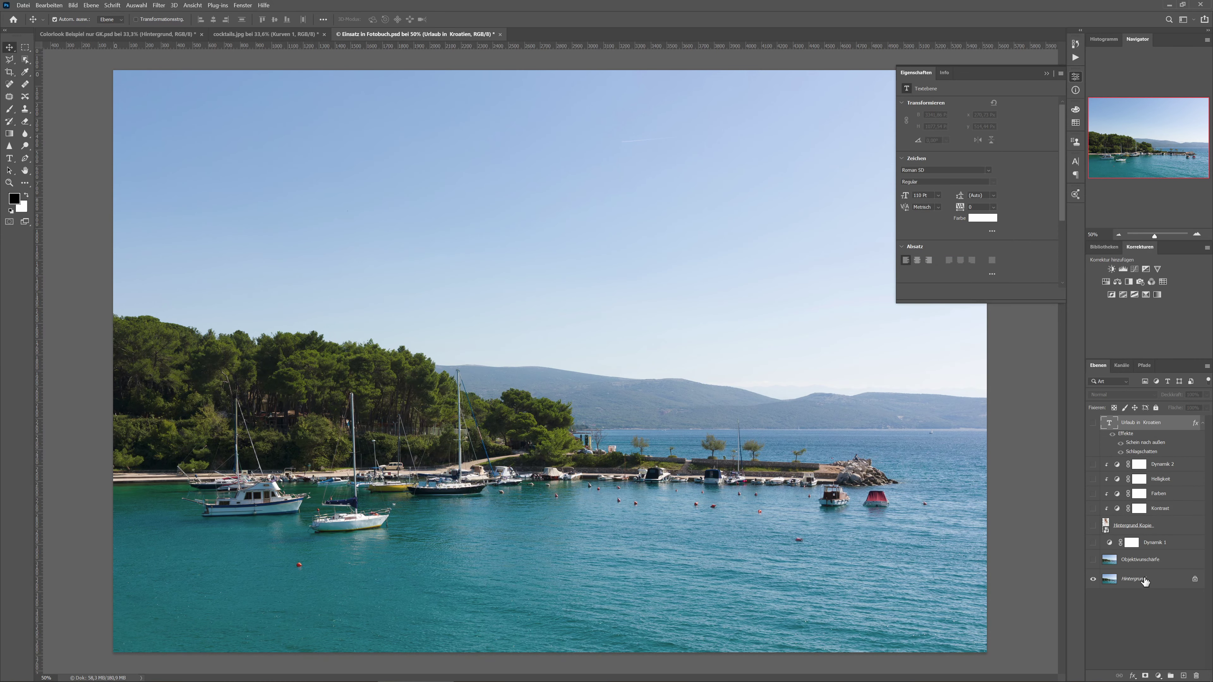
Step: Show the Objektivunschärfe blur, Dynamik 1 and the Hintergrund Kopie woman layer
click(1115, 579)
click(1094, 560)
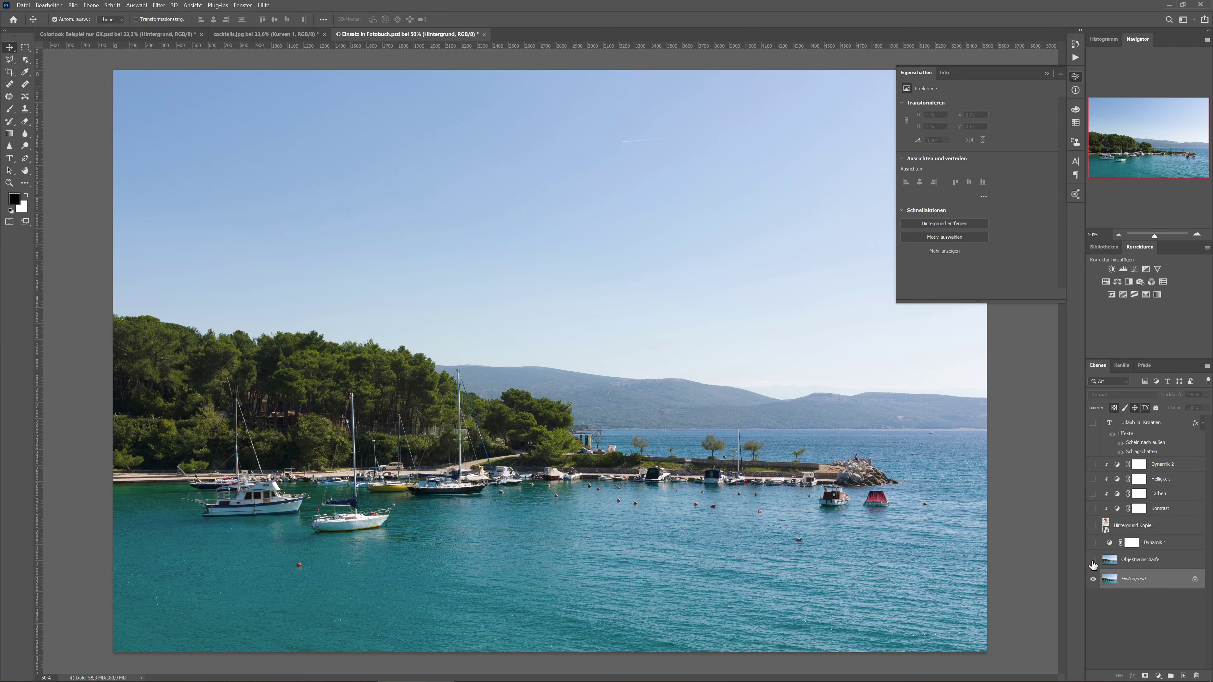
click(1094, 543)
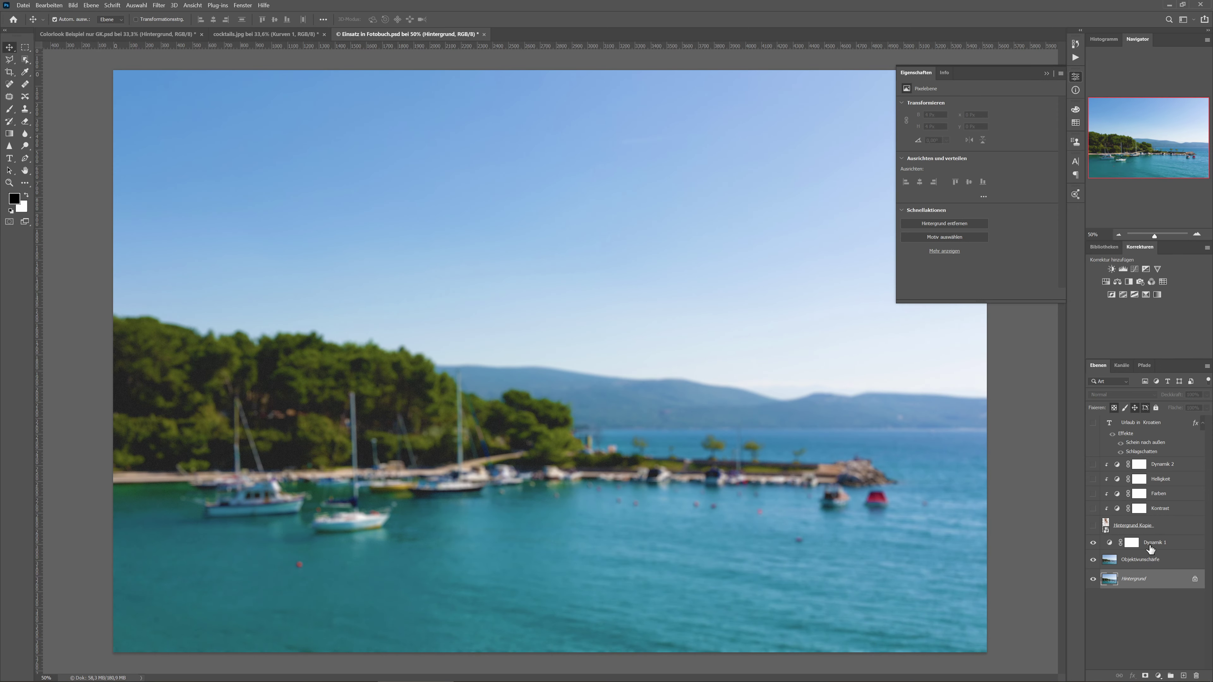
click(1094, 525)
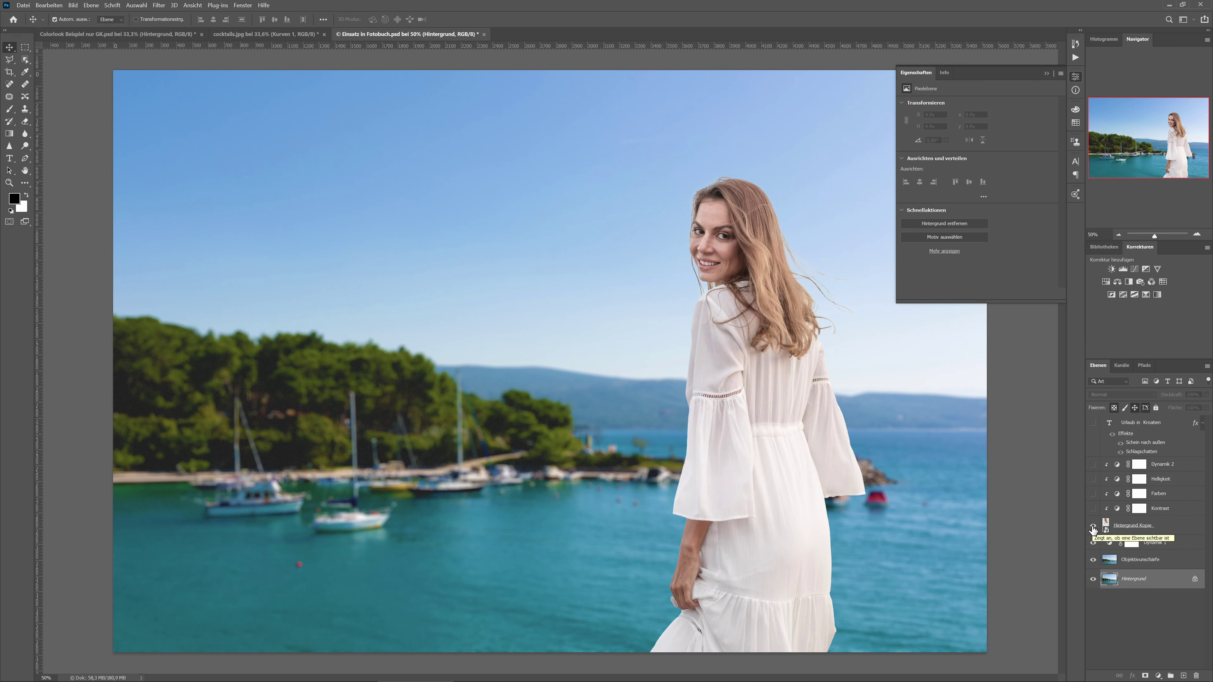
Step: Turn on Kontrast, Farben, Helligkeit, Dynamik 2 and the Urlaub in Kroatien title layer
click(1117, 509)
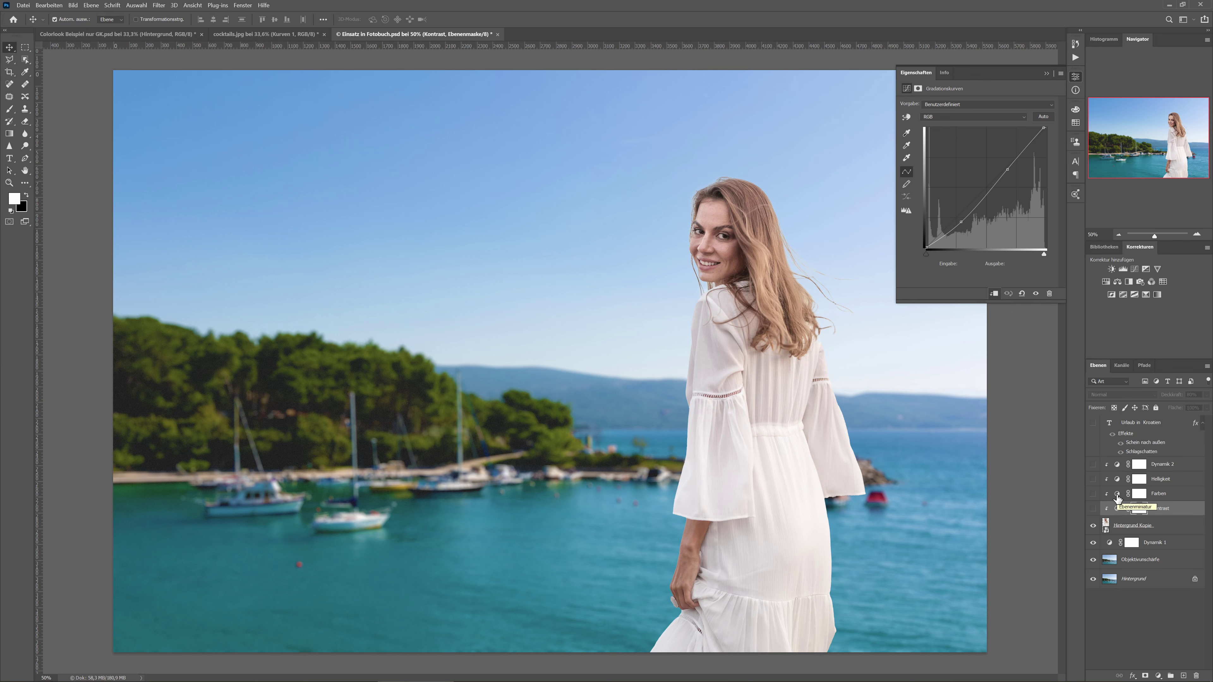
click(1094, 509)
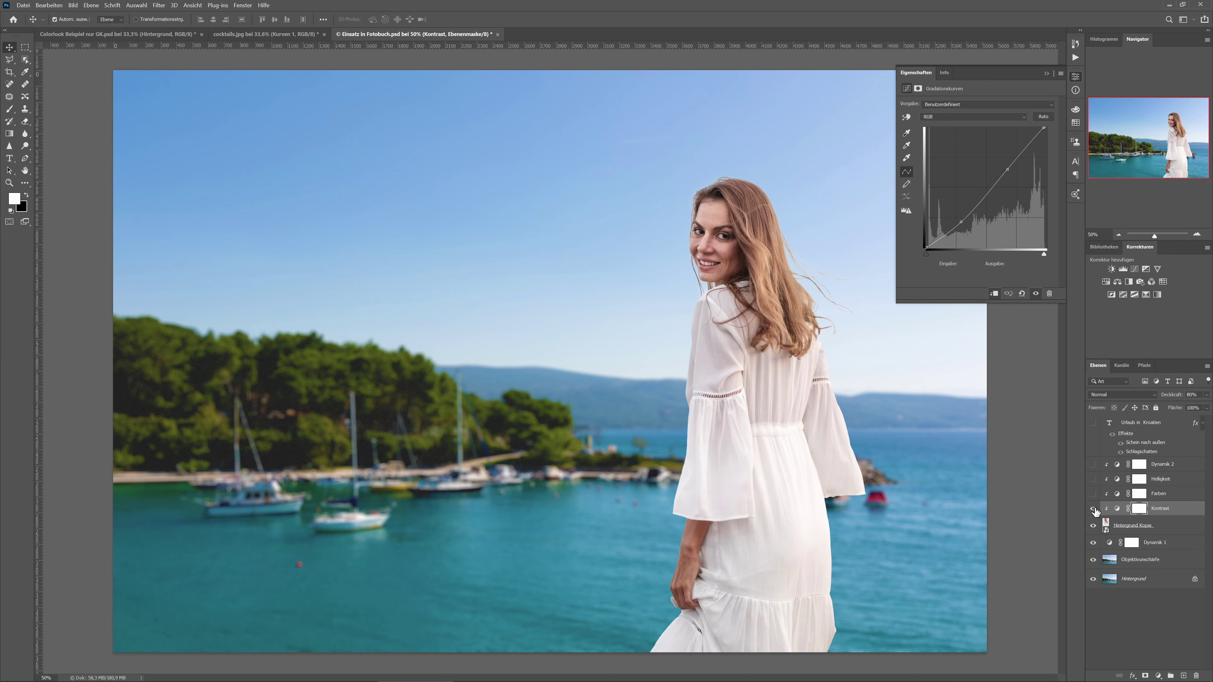
click(1093, 494)
click(1094, 479)
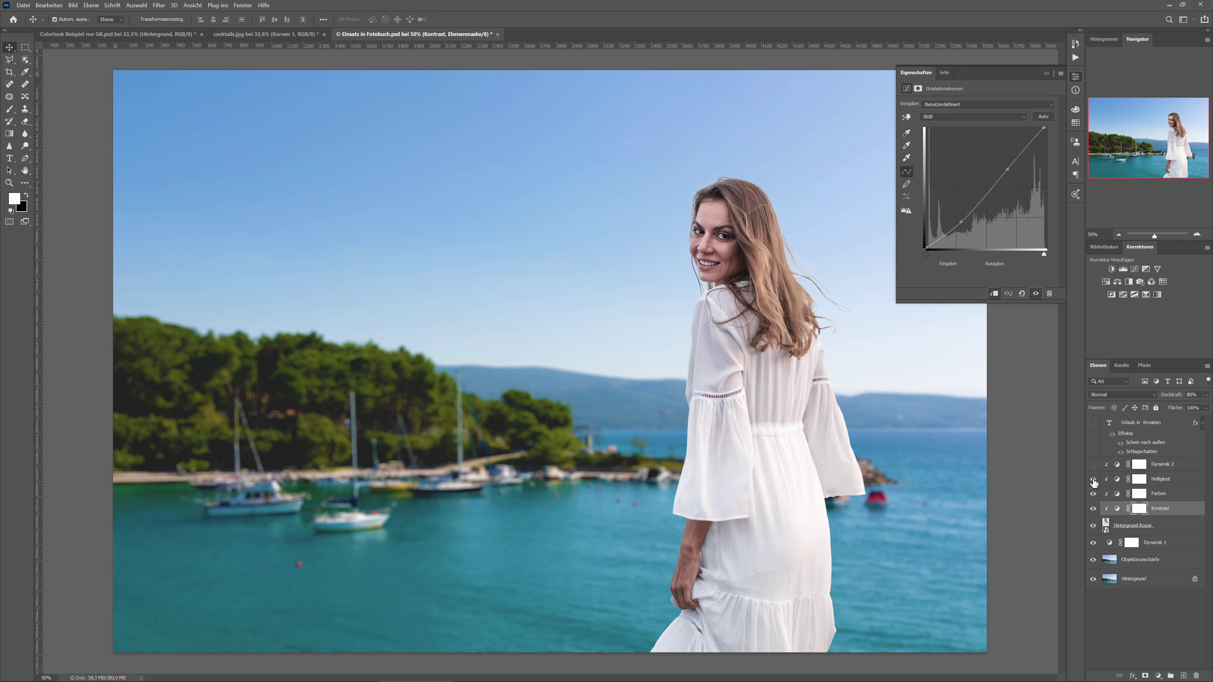
click(1094, 465)
click(1092, 423)
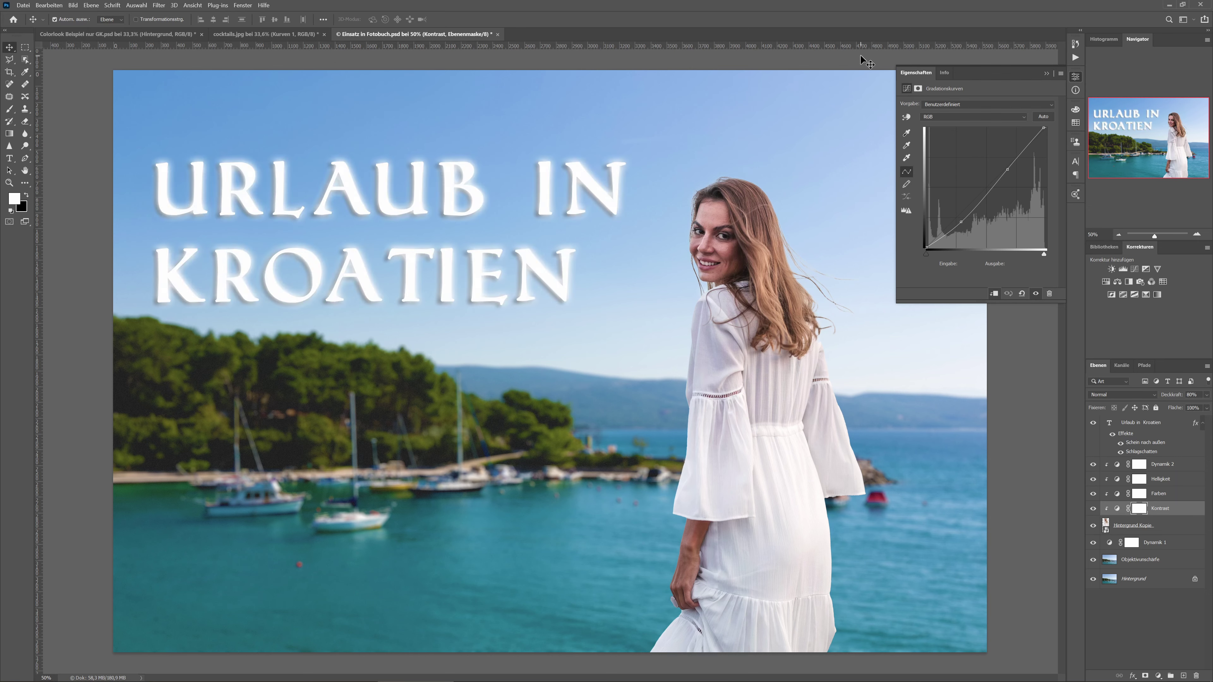
click(134, 34)
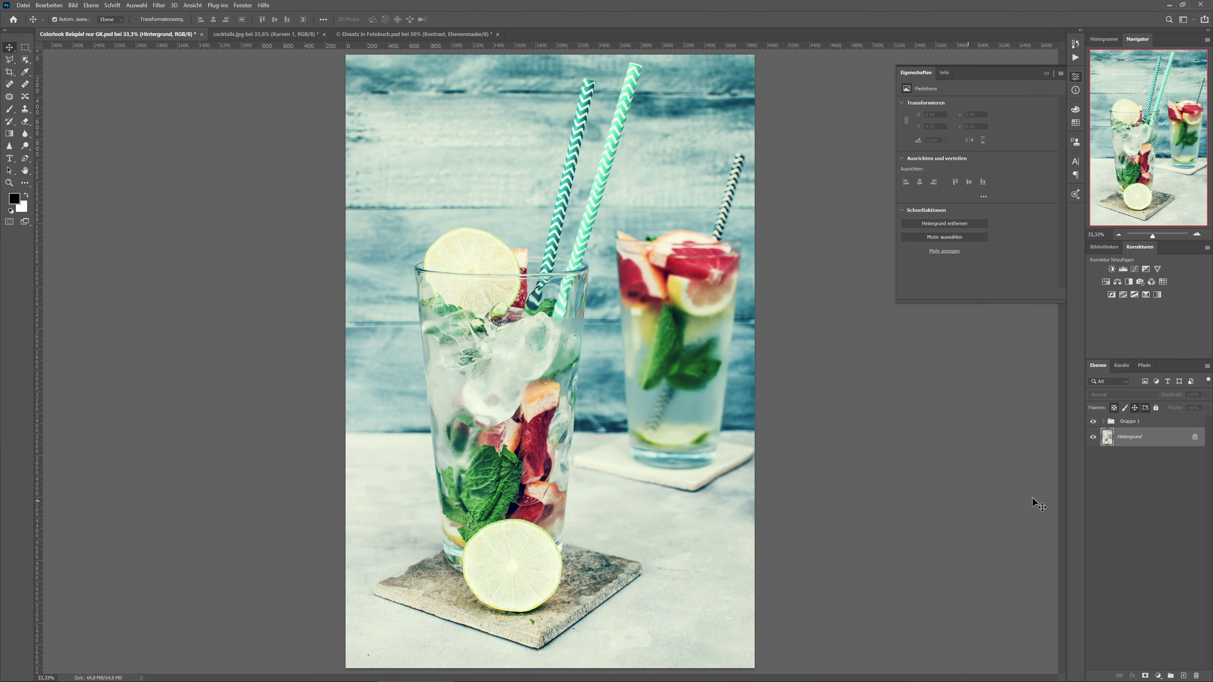
Step: Hide and expand Gruppe 1, then turn the schwarz vs cross curves layer back on
click(1093, 421)
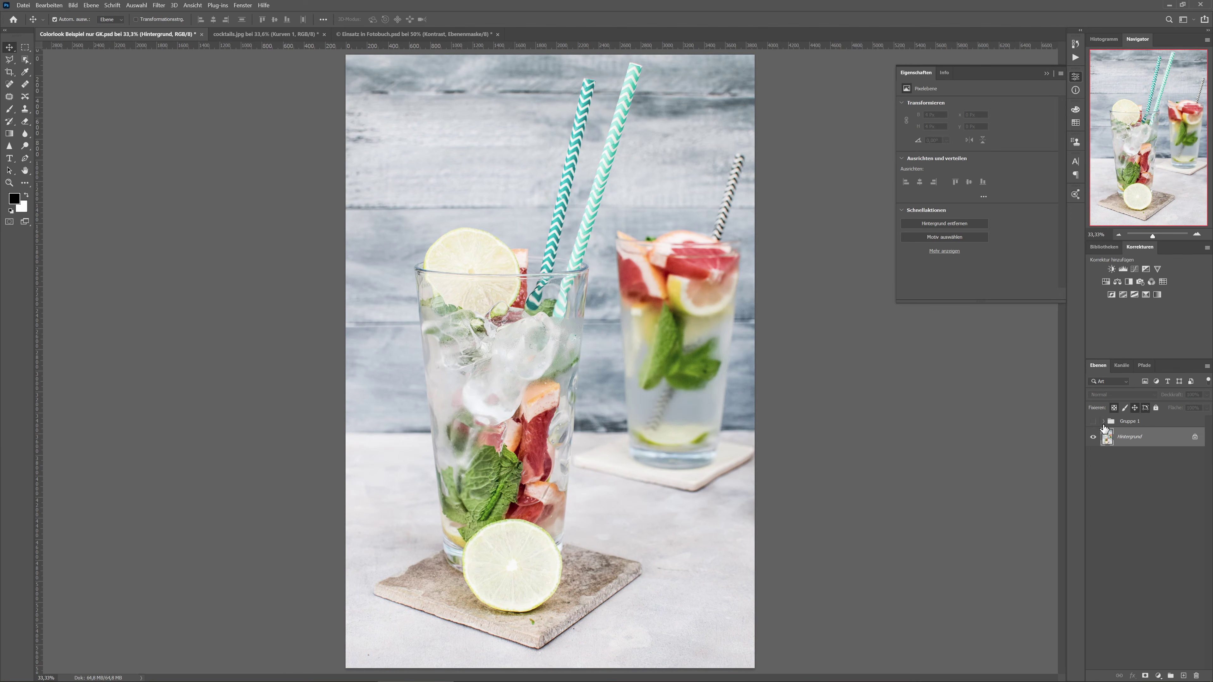
click(1103, 421)
click(1117, 498)
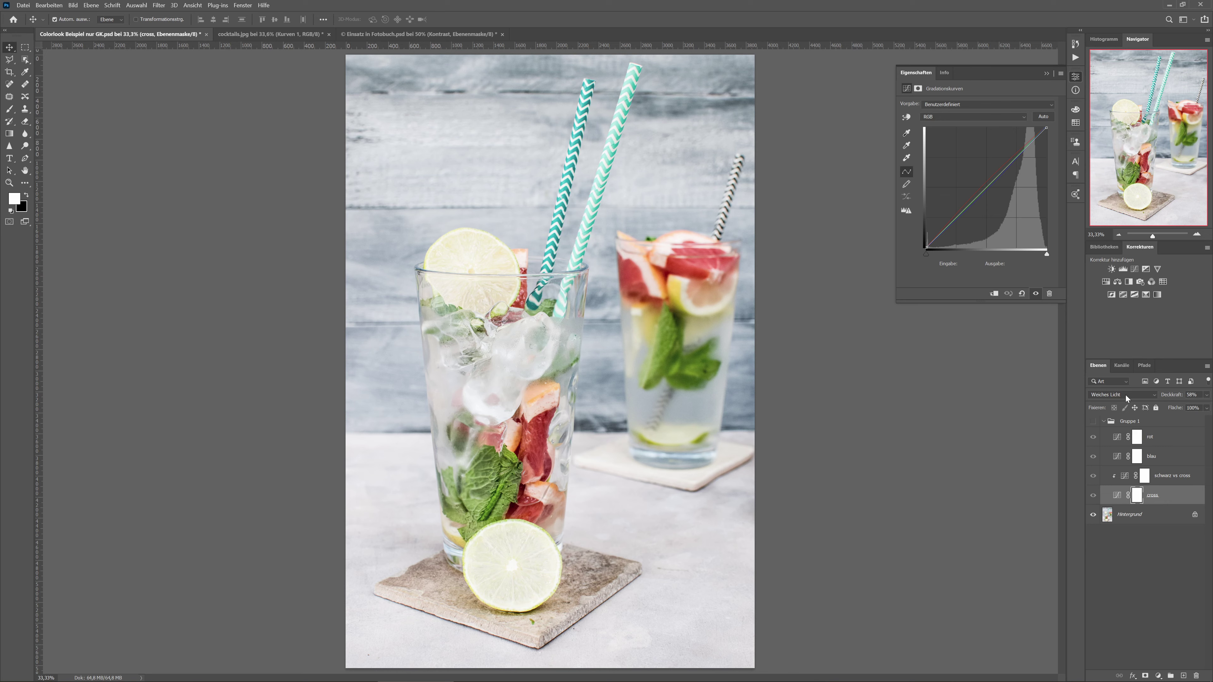
click(1093, 481)
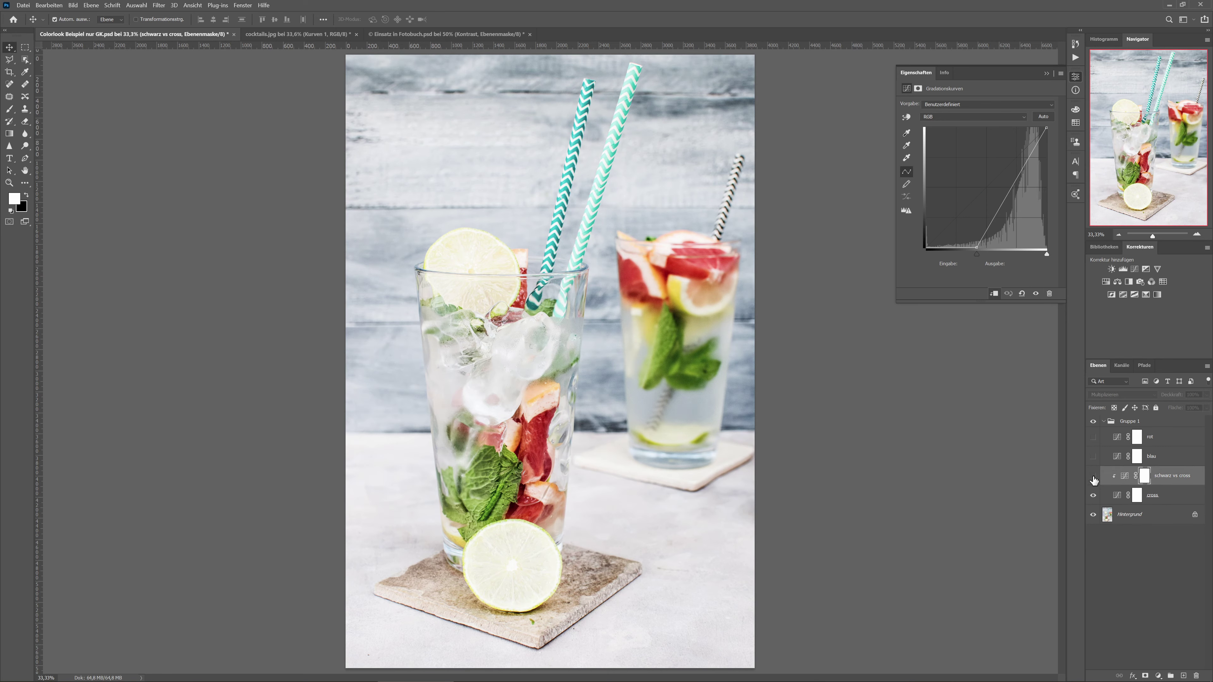
click(1094, 476)
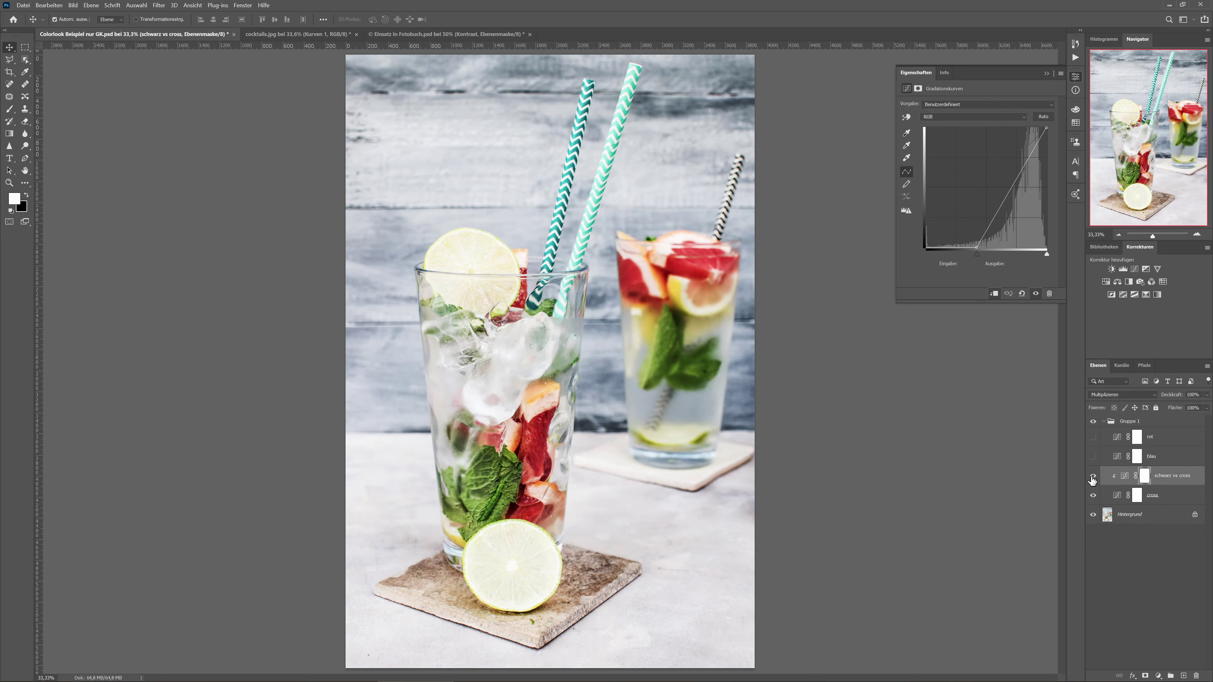
click(1124, 477)
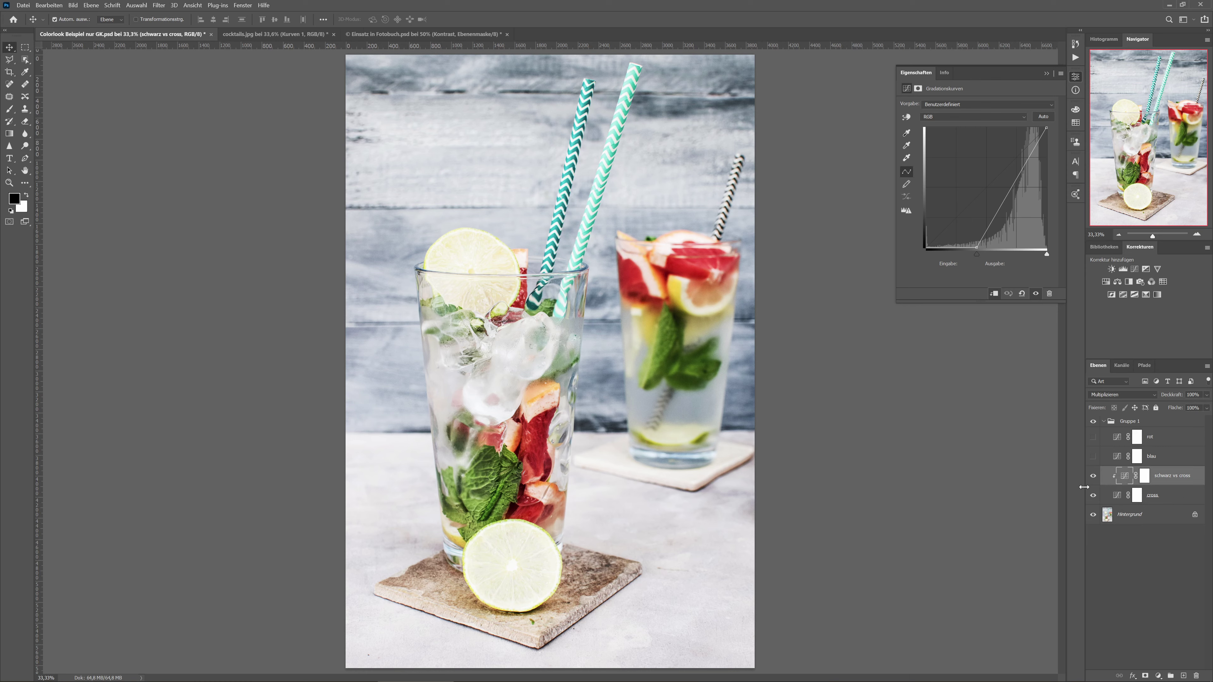
Step: Turn on the blau and rot curves layers to restore the cyan tint
click(1138, 456)
click(1092, 458)
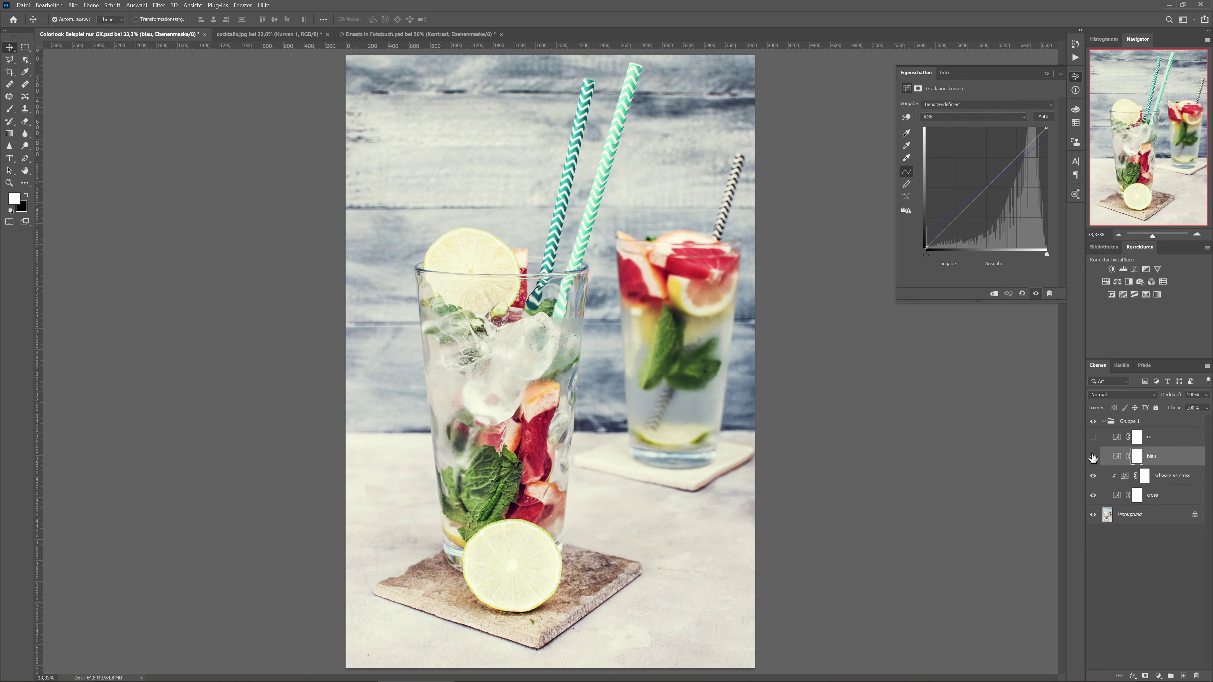
click(1118, 441)
click(1094, 439)
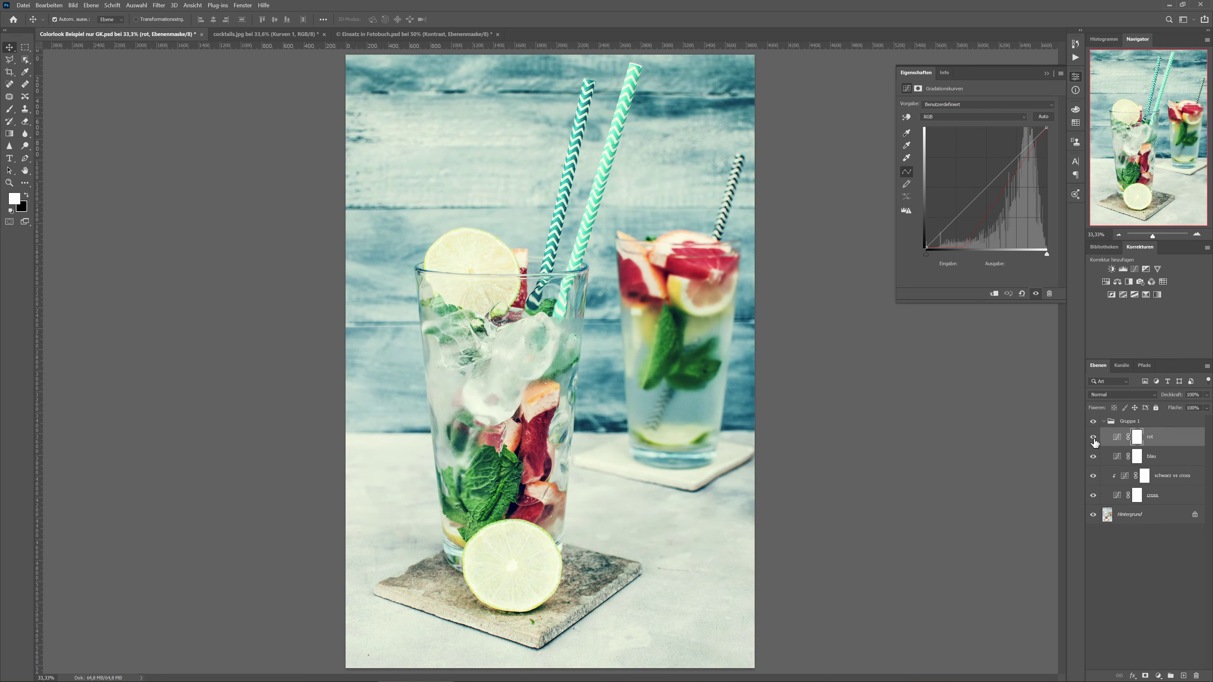